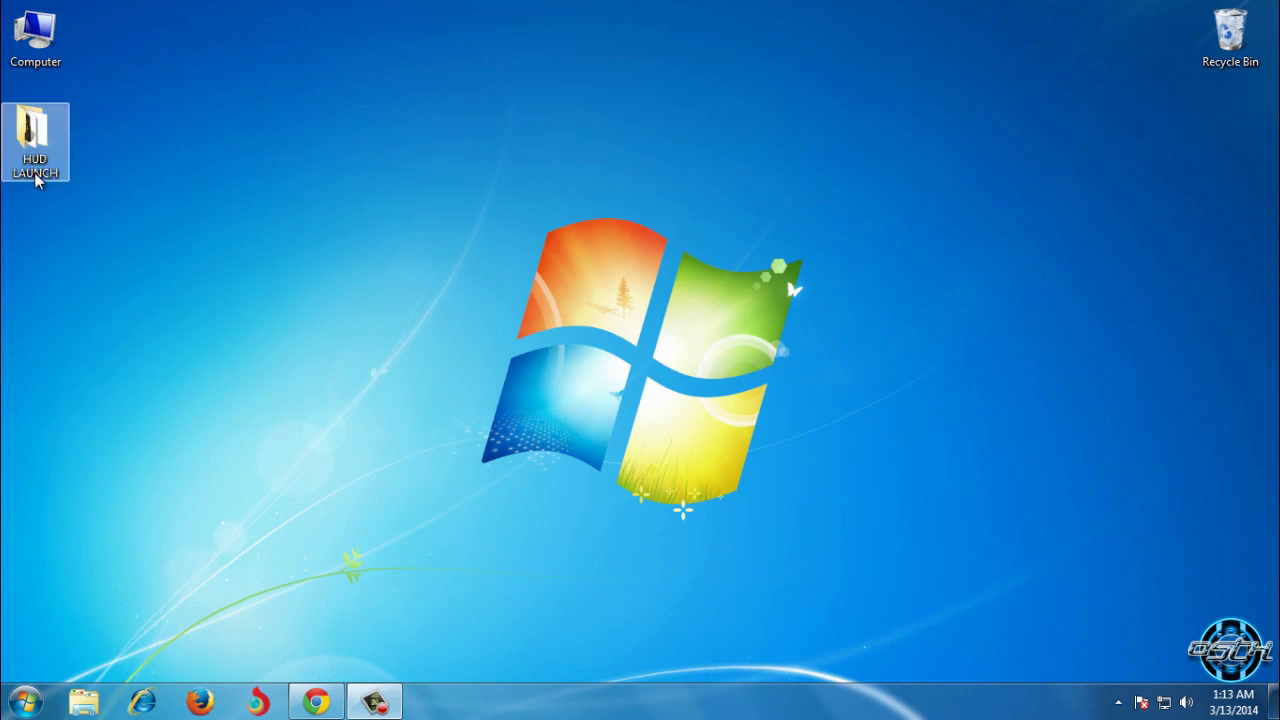
# Select the HUD LAUNCH desktop folder and bring back Chrome with the HUD LAUNCH product page.
pyautogui.click(35, 140)
pyautogui.click(316, 701)
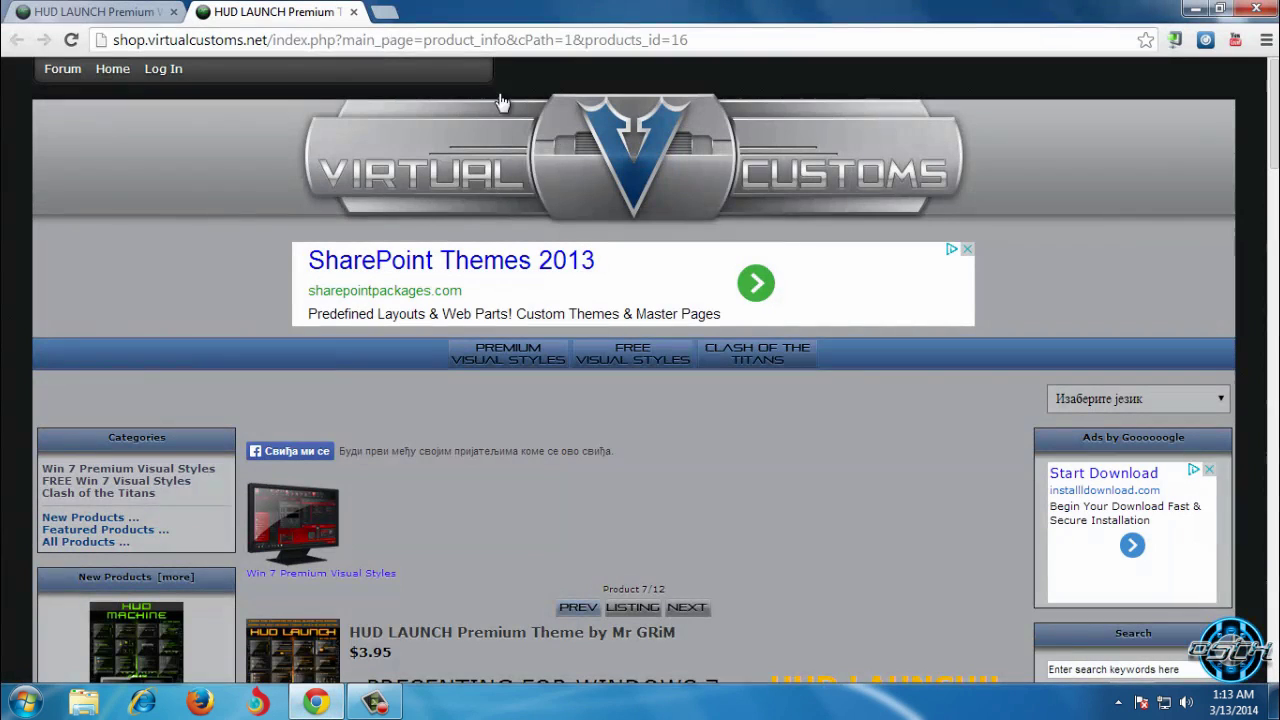
# Review the HUD LAUNCH Premium Theme product page and its web address.
pyautogui.click(434, 40)
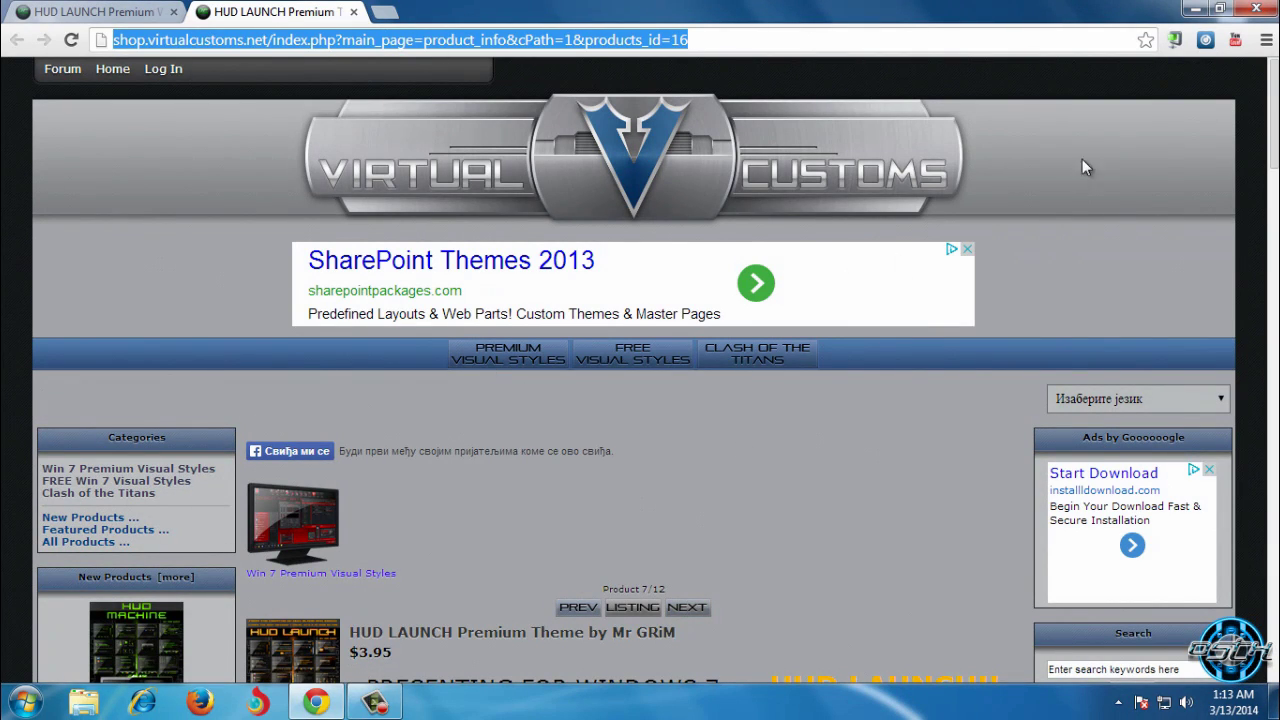
pyautogui.click(695, 450)
pyautogui.scroll(-2, 695, 450)
pyautogui.scroll(-4, 690, 450)
pyautogui.scroll(4, 690, 450)
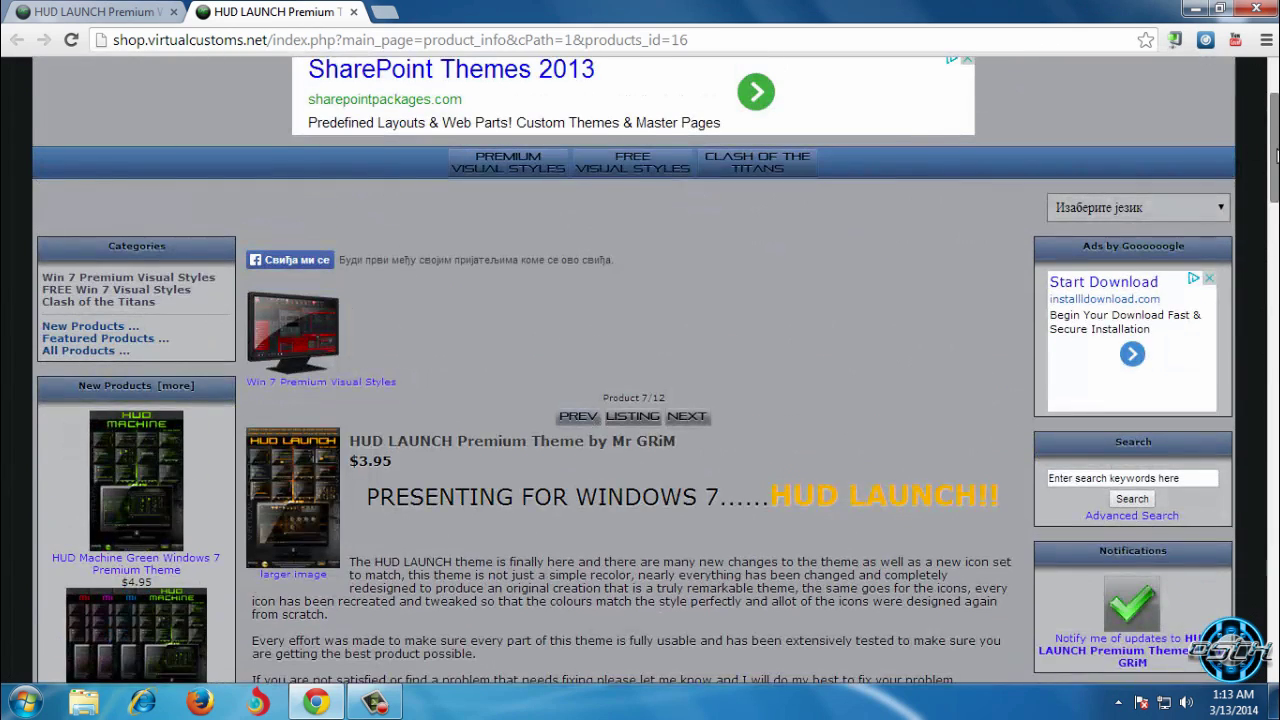
pyautogui.click(632, 50)
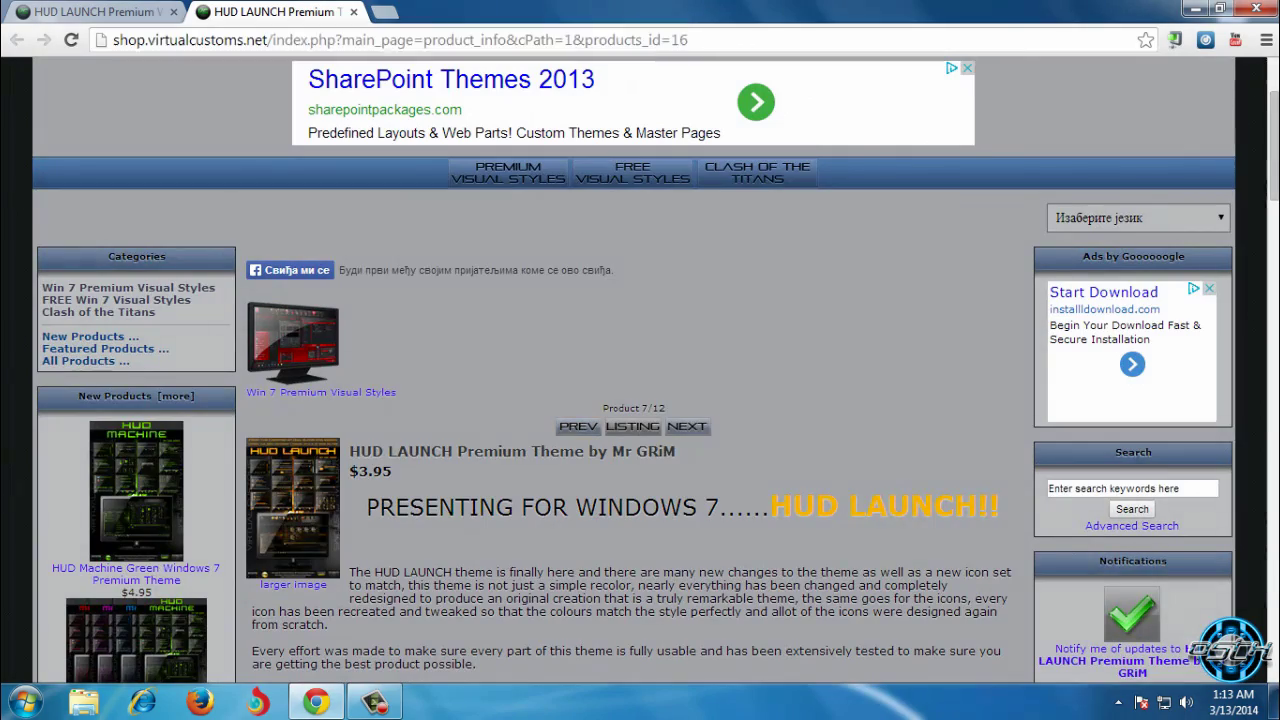
pyautogui.moveTo(1272, 152); pyautogui.dragTo(1270, 186)
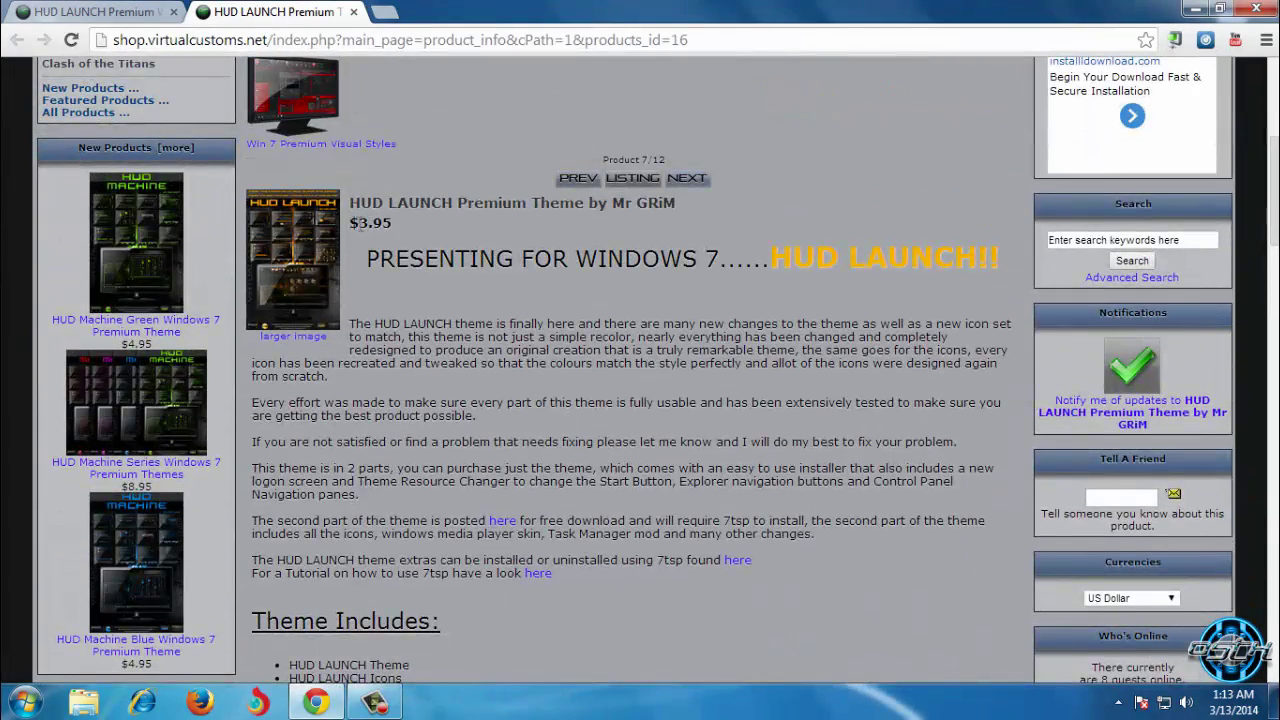
# Browse the forum thread's free 7tsp download links.
pyautogui.click(95, 11)
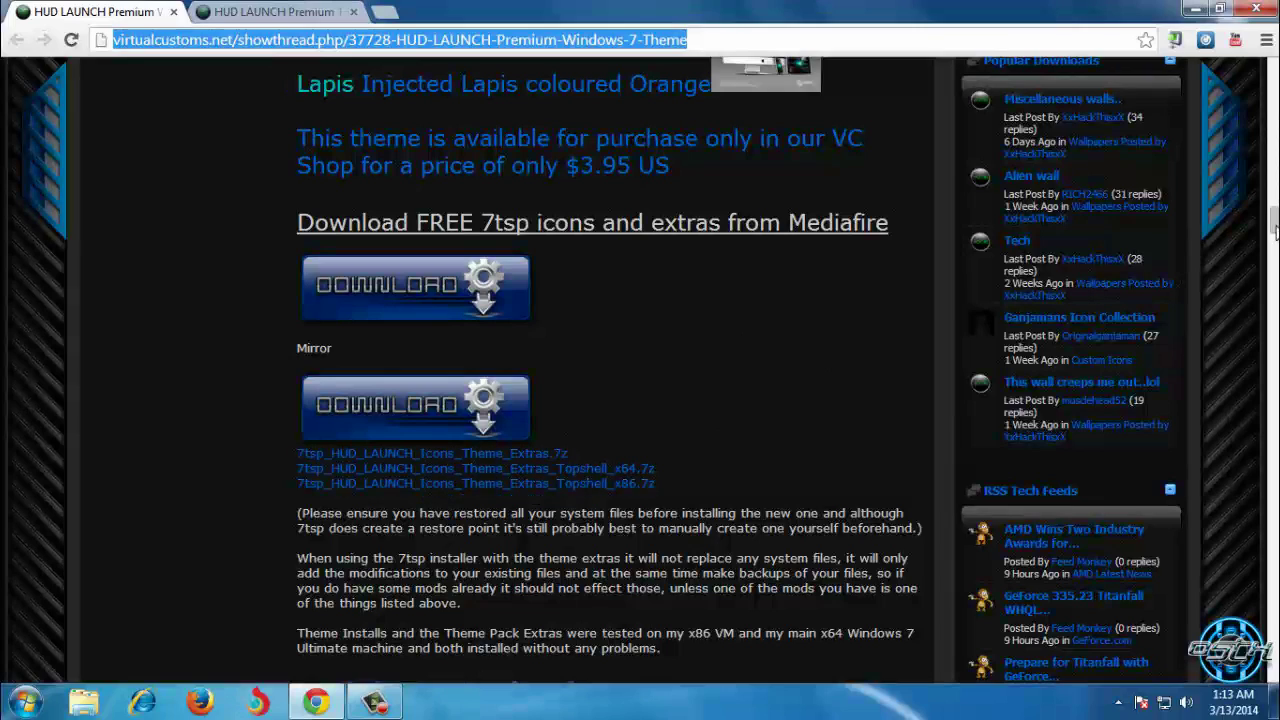
pyautogui.scroll(-9, 827, 265)
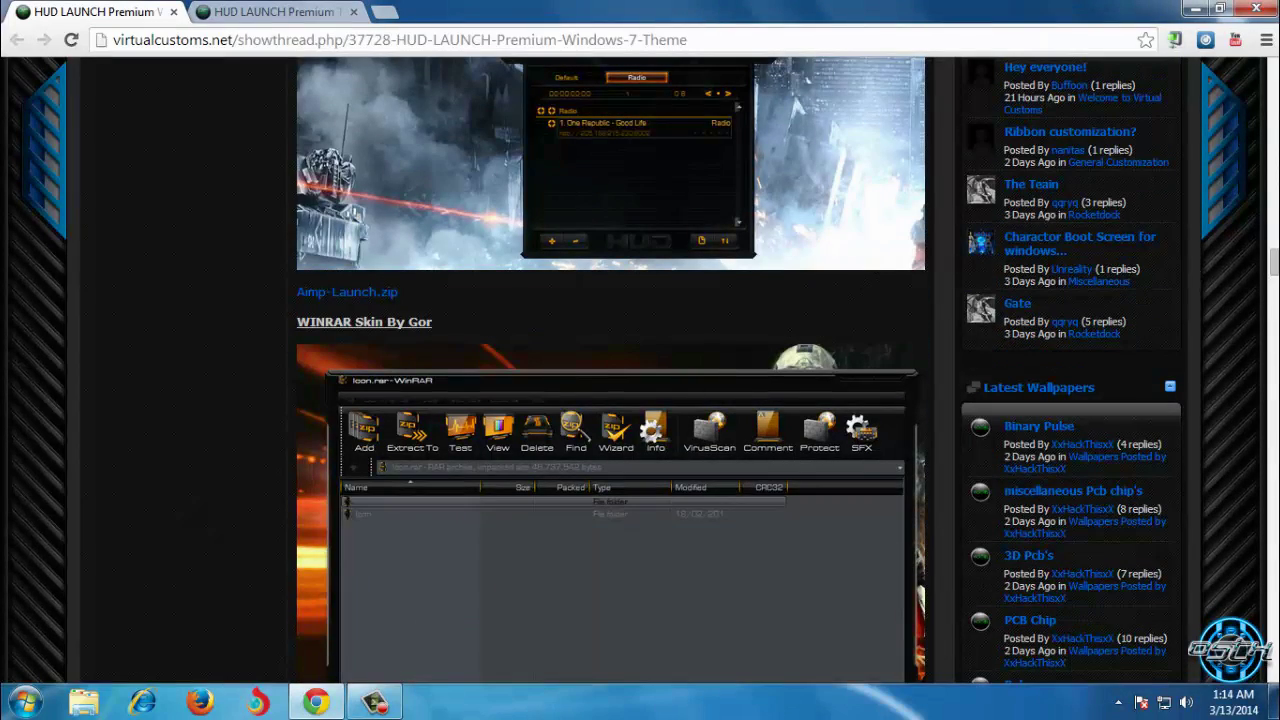
pyautogui.moveTo(1273, 262)
pyautogui.mouseDown()
pyautogui.moveTo(1263, 365)
pyautogui.moveTo(1250, 262)
pyautogui.mouseUp()
# Close Chrome, open the HUD LAUNCH folder, and inspect the icons archive and x64/x86 installers.
pyautogui.click(1256, 11)
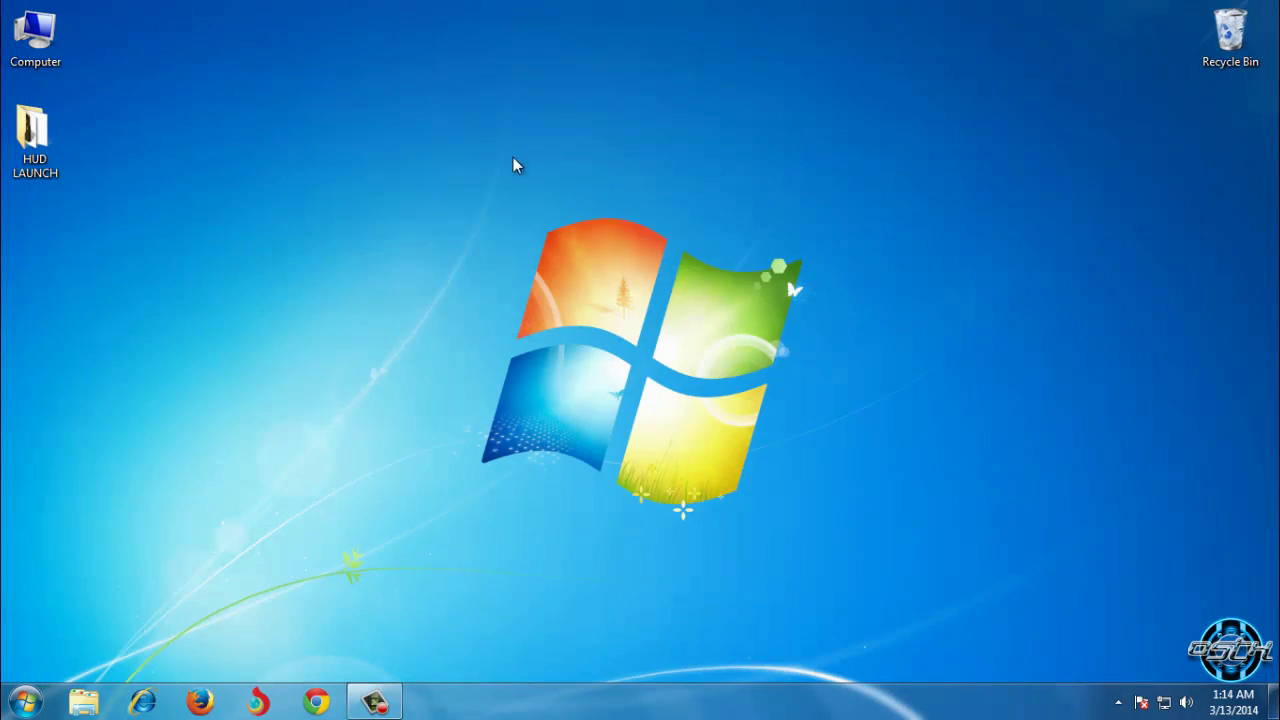
pyautogui.doubleClick(33, 130)
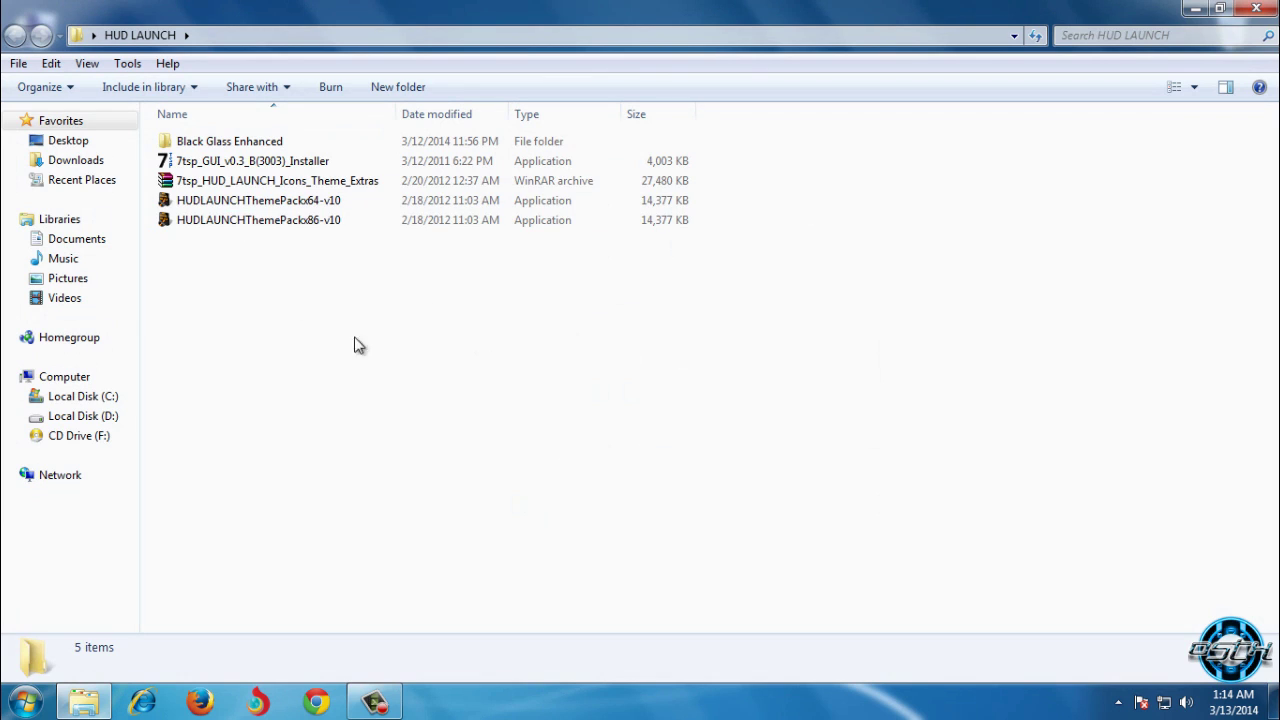
pyautogui.click(300, 185)
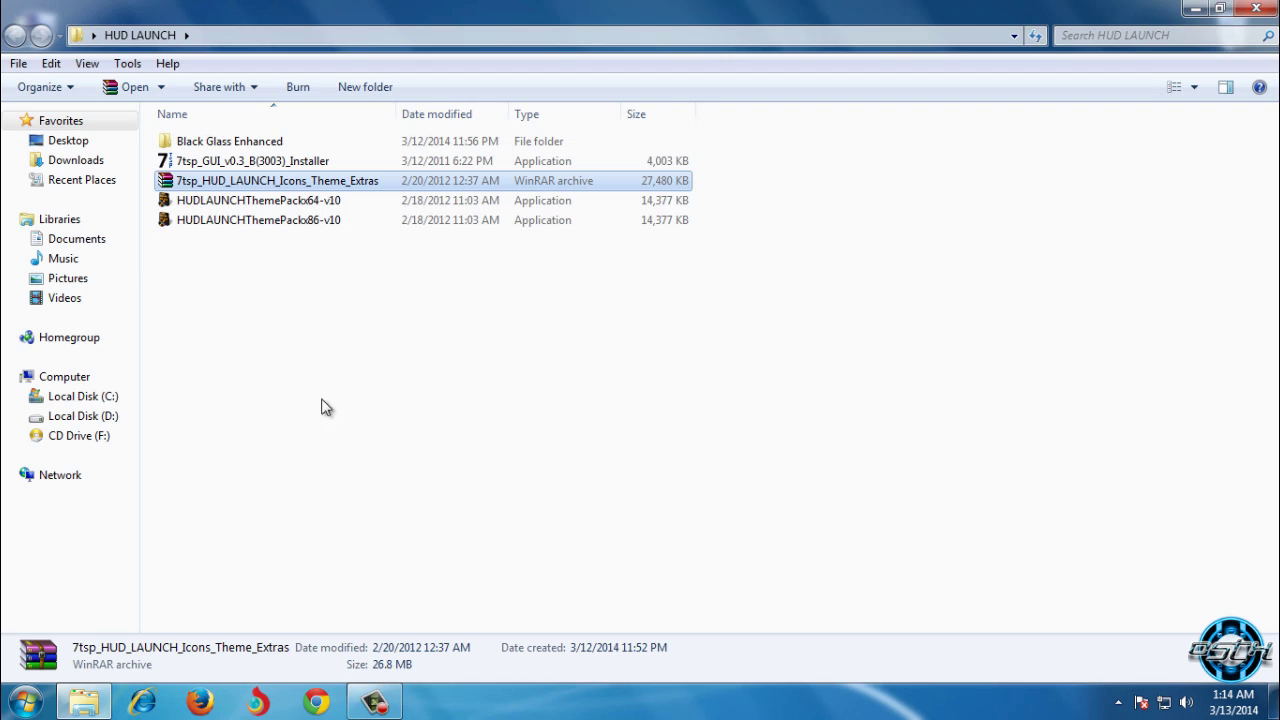
pyautogui.click(252, 203)
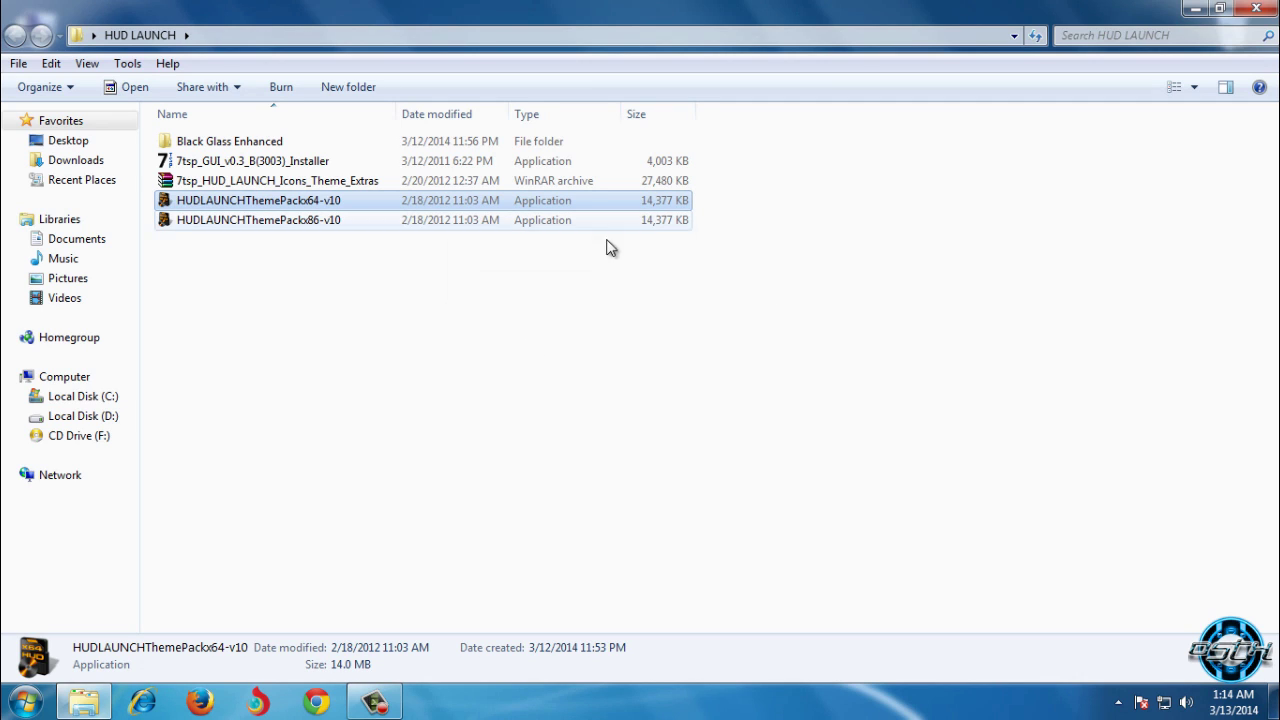
pyautogui.click(201, 219)
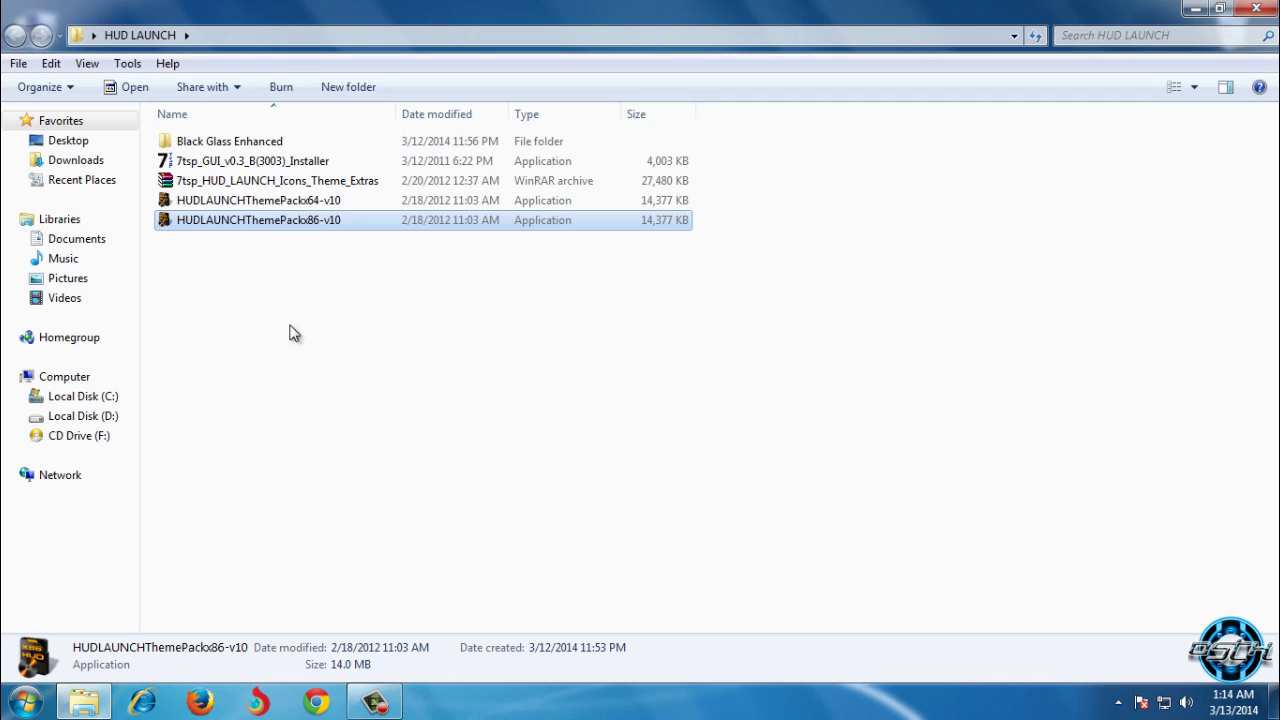
# Select both theme pack installers, then leave only HUDLAUNCHThemePackx64-v10 selected.
pyautogui.click(303, 204)
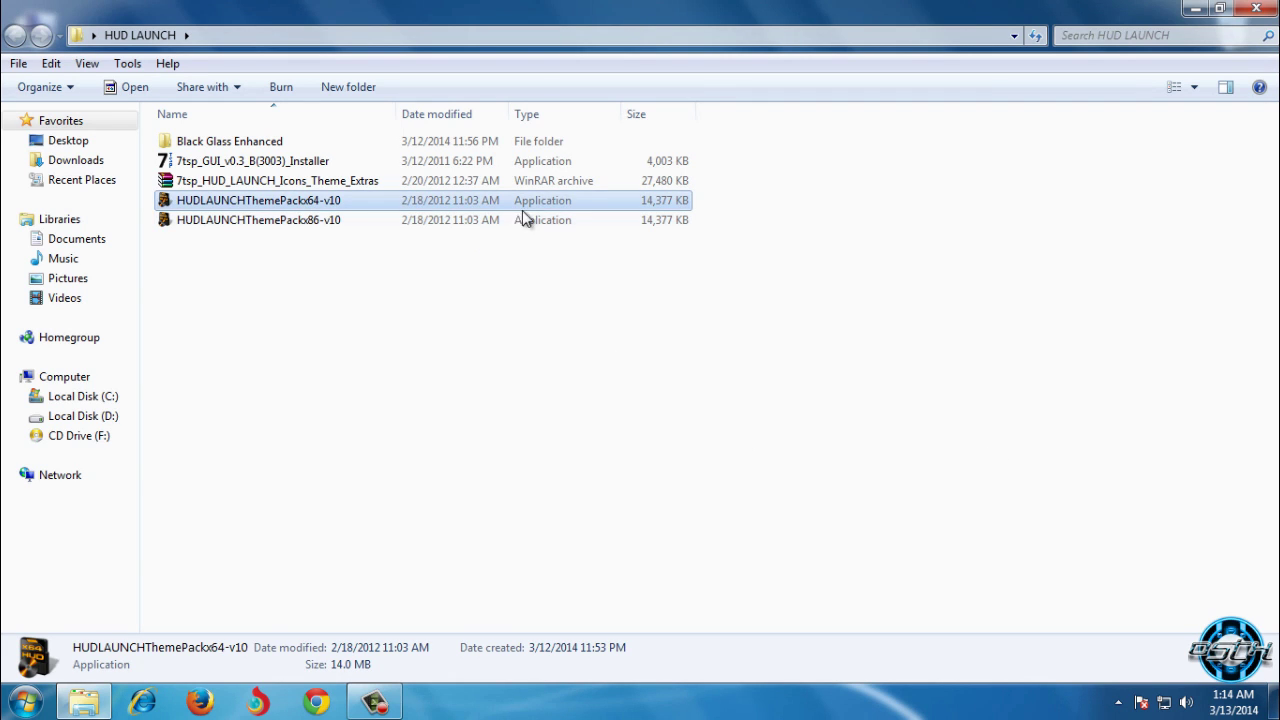
pyautogui.moveTo(690, 310); pyautogui.dragTo(210, 201)
pyautogui.click(248, 259)
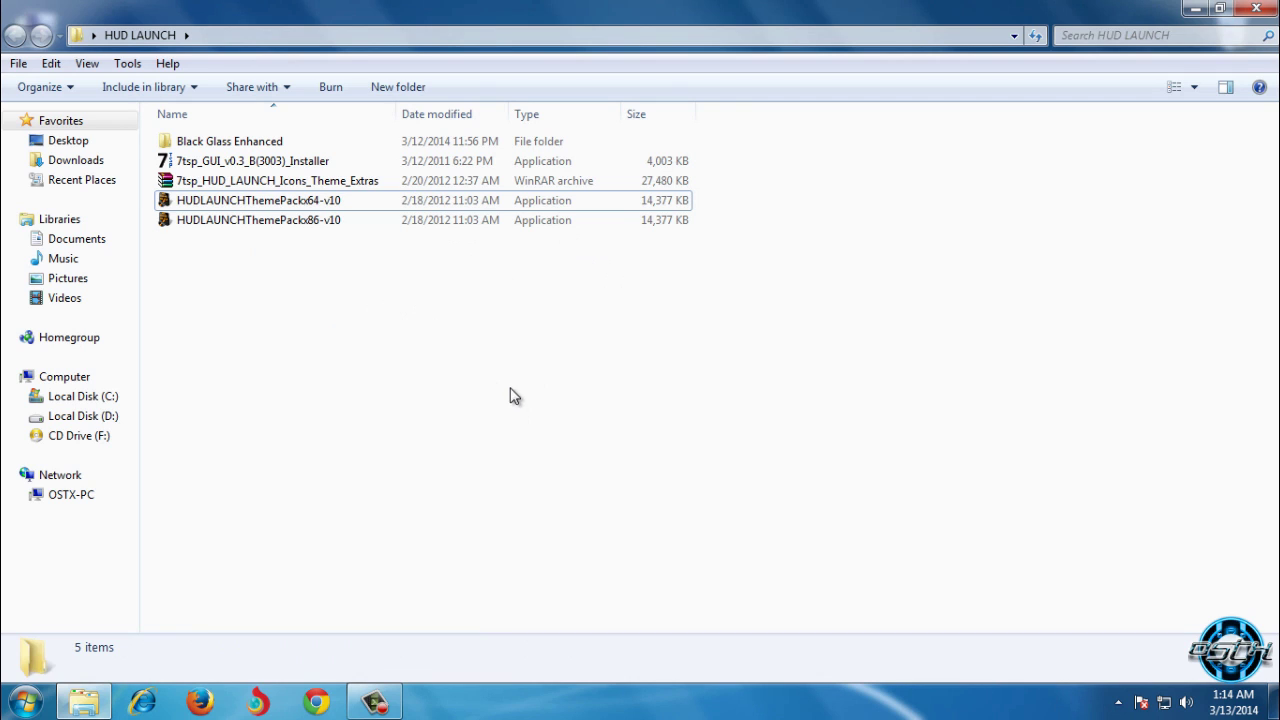
pyautogui.moveTo(398, 341); pyautogui.dragTo(282, 335)
pyautogui.click(286, 204)
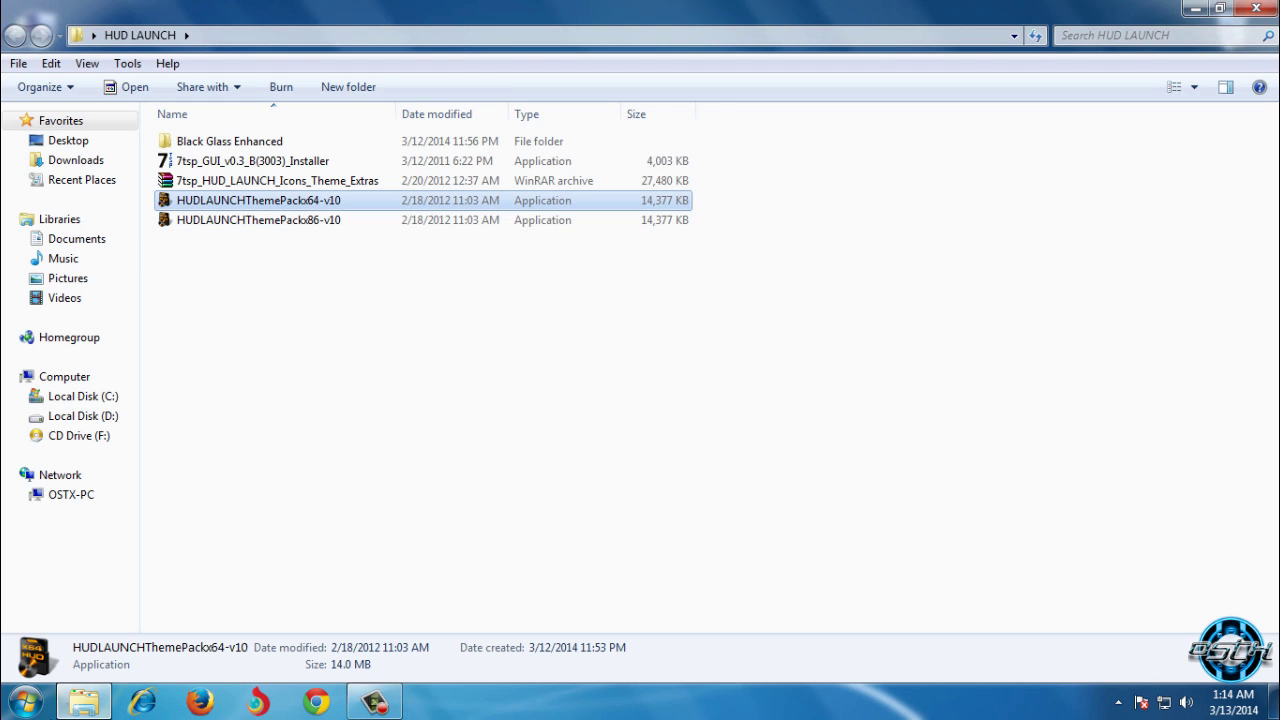
pyautogui.click(25, 702)
pyautogui.rightClick(349, 360)
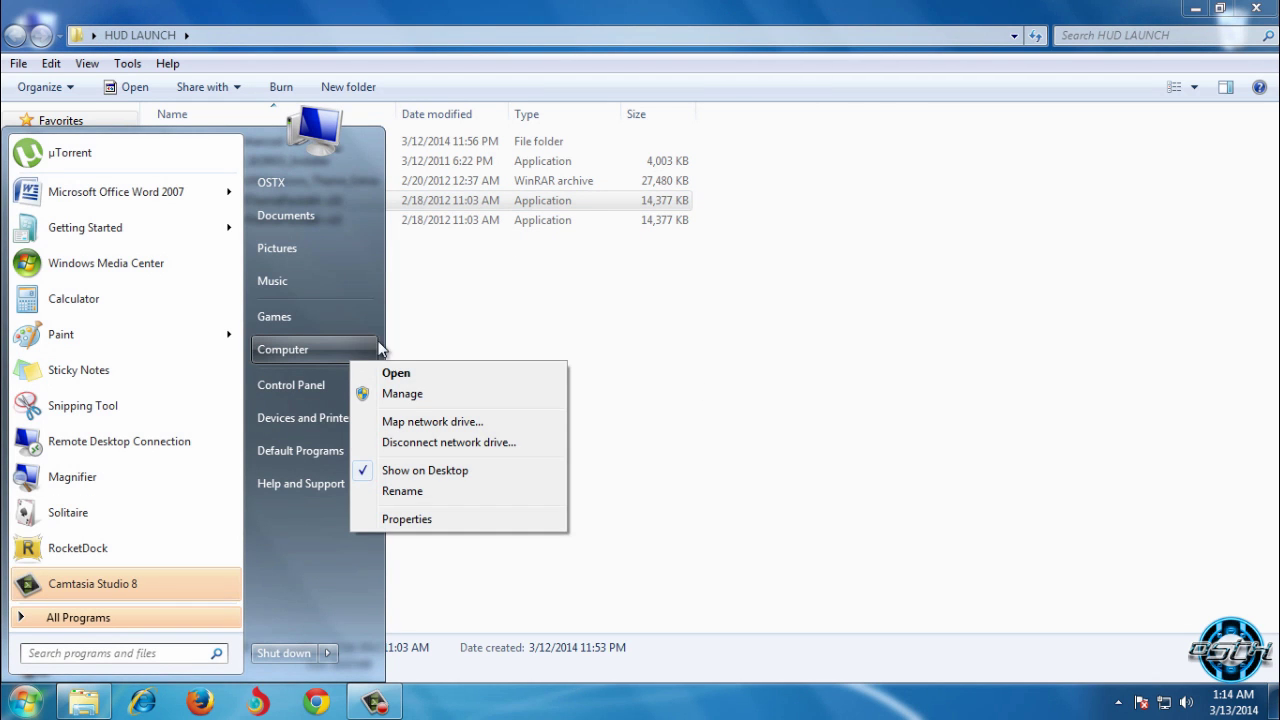
pyautogui.click(480, 519)
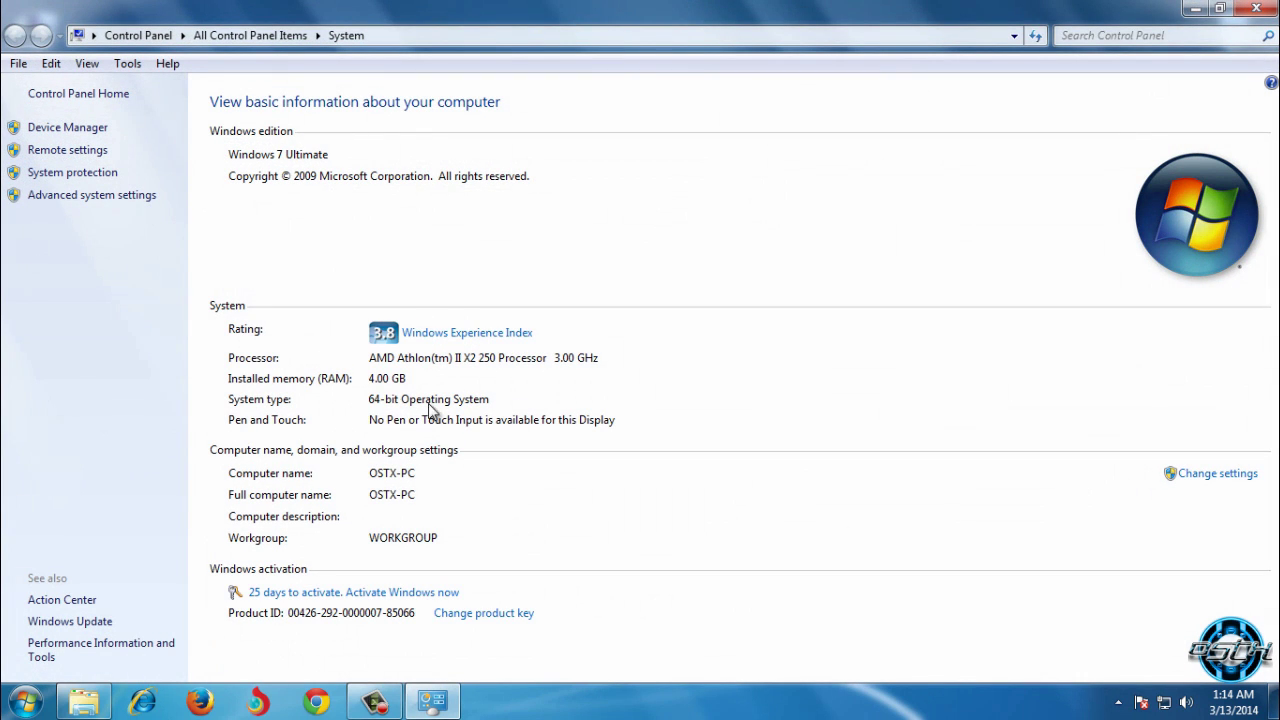
pyautogui.click(1255, 9)
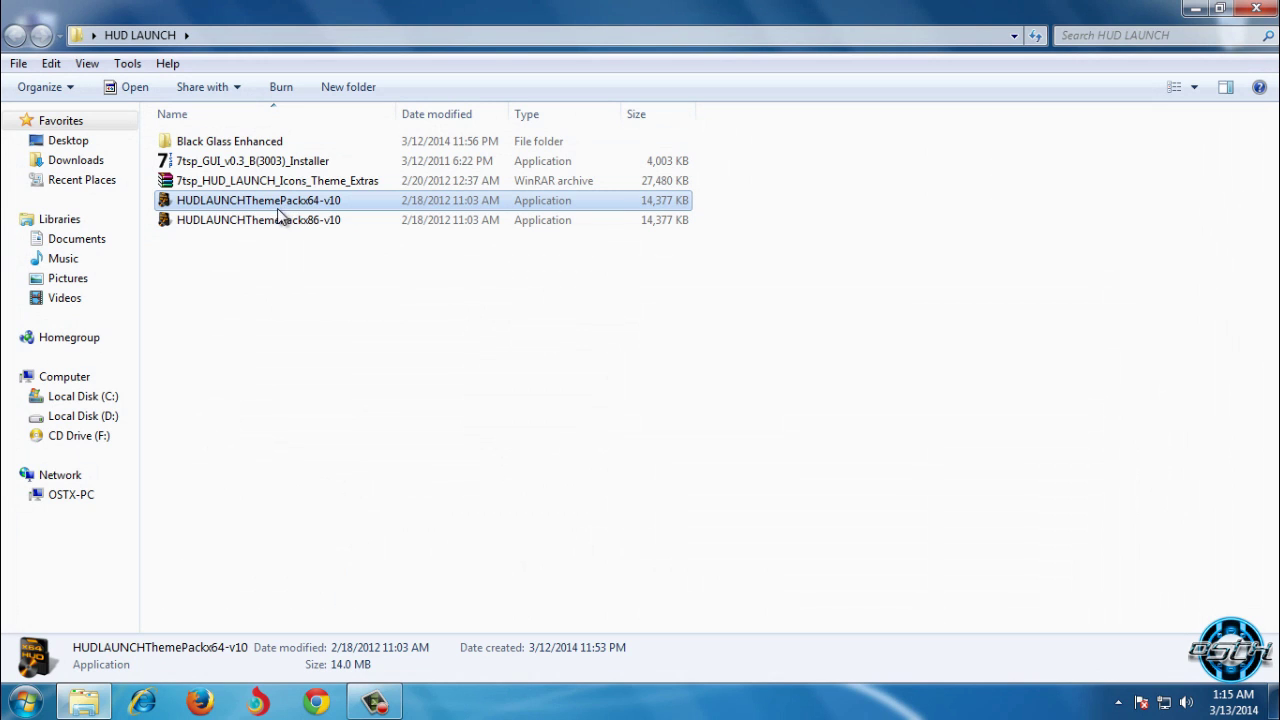
# Run the HUDLAUNCHThemePackx64-v10 installer, agree to the license and start installing.
pyautogui.doubleClick(307, 205)
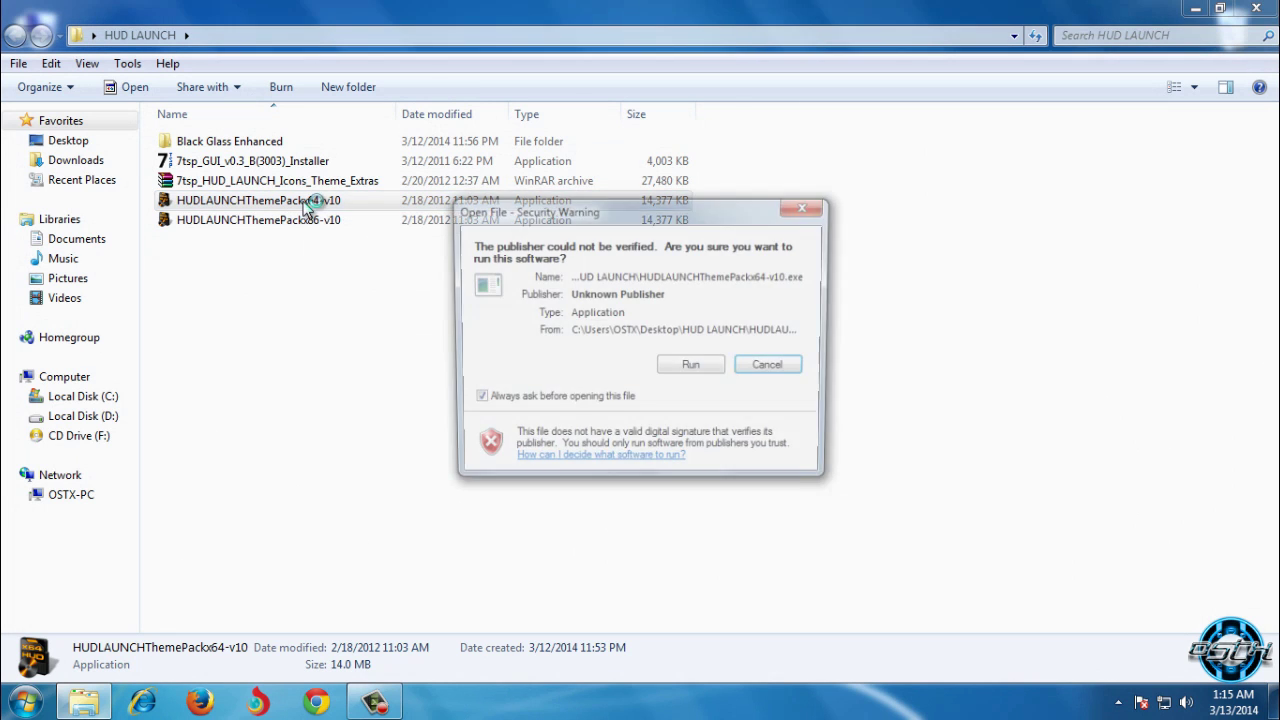
pyautogui.click(692, 368)
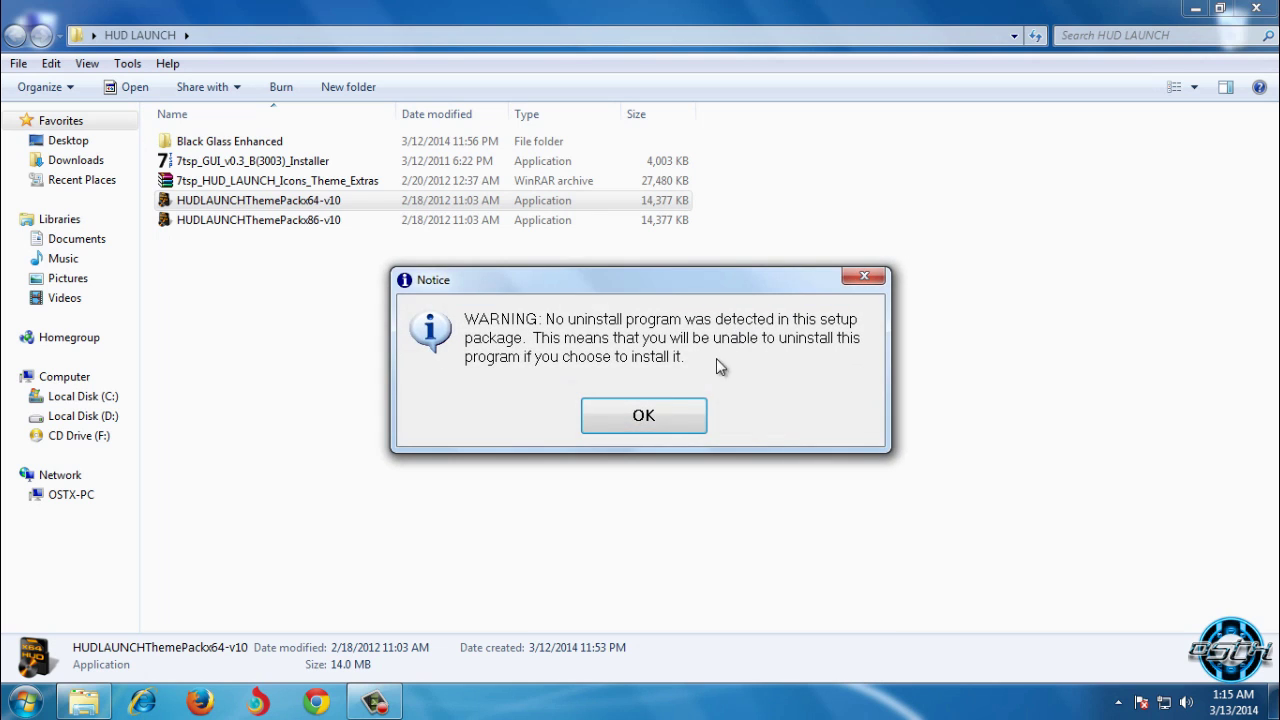
pyautogui.click(666, 418)
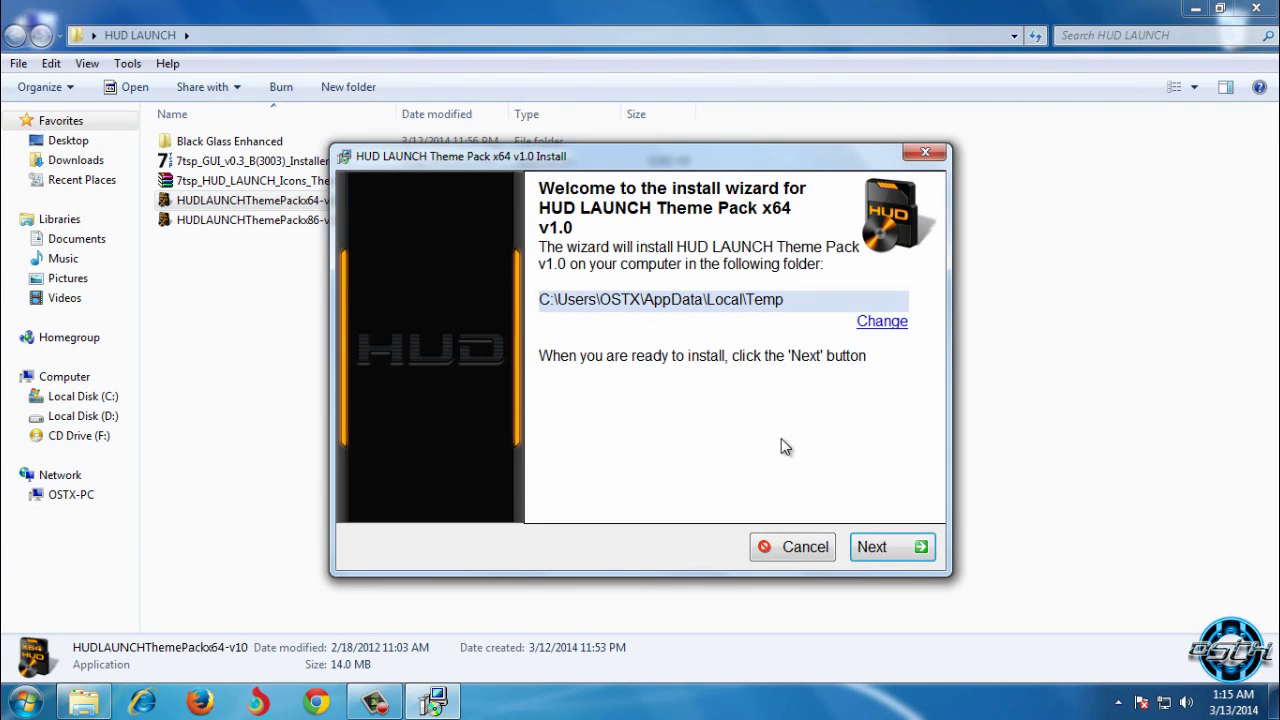
pyautogui.click(905, 556)
pyautogui.click(646, 466)
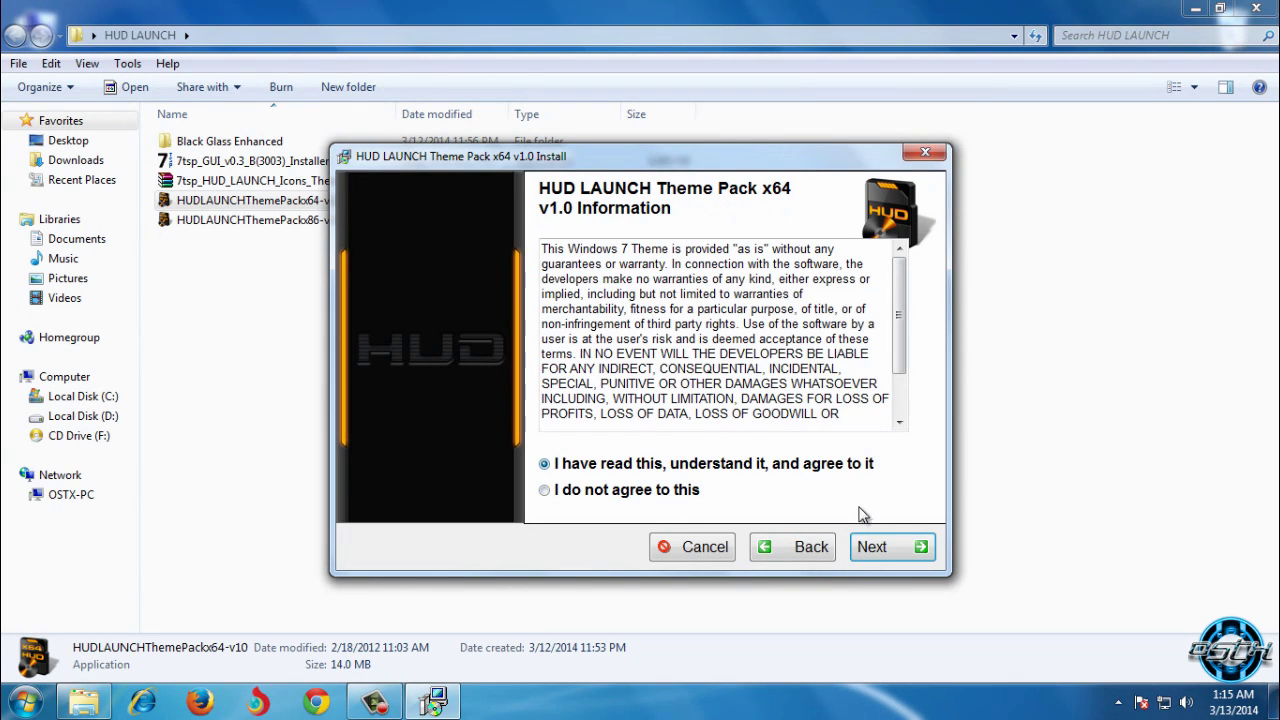
pyautogui.click(887, 542)
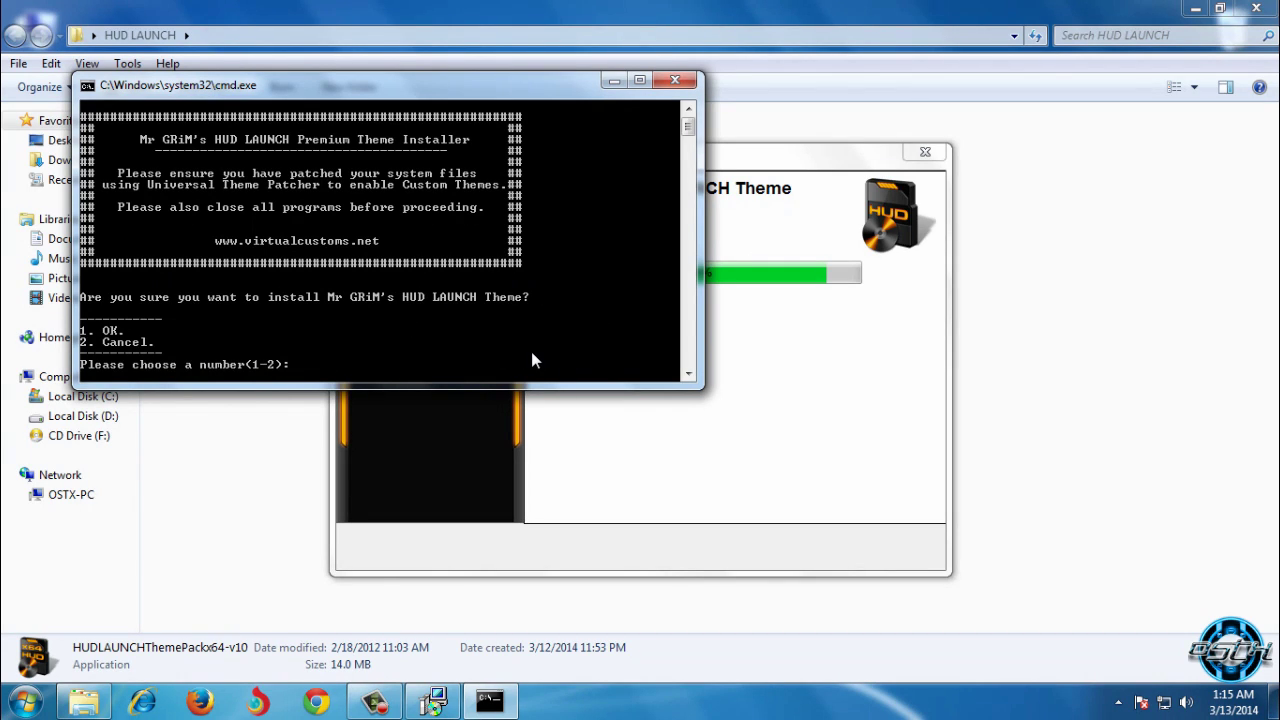
# Confirm the HUD LAUNCH theme and logon screen changes (1), declining the Theme Resource Changer (2).
pyautogui.write('1')
pyautogui.press('Return')
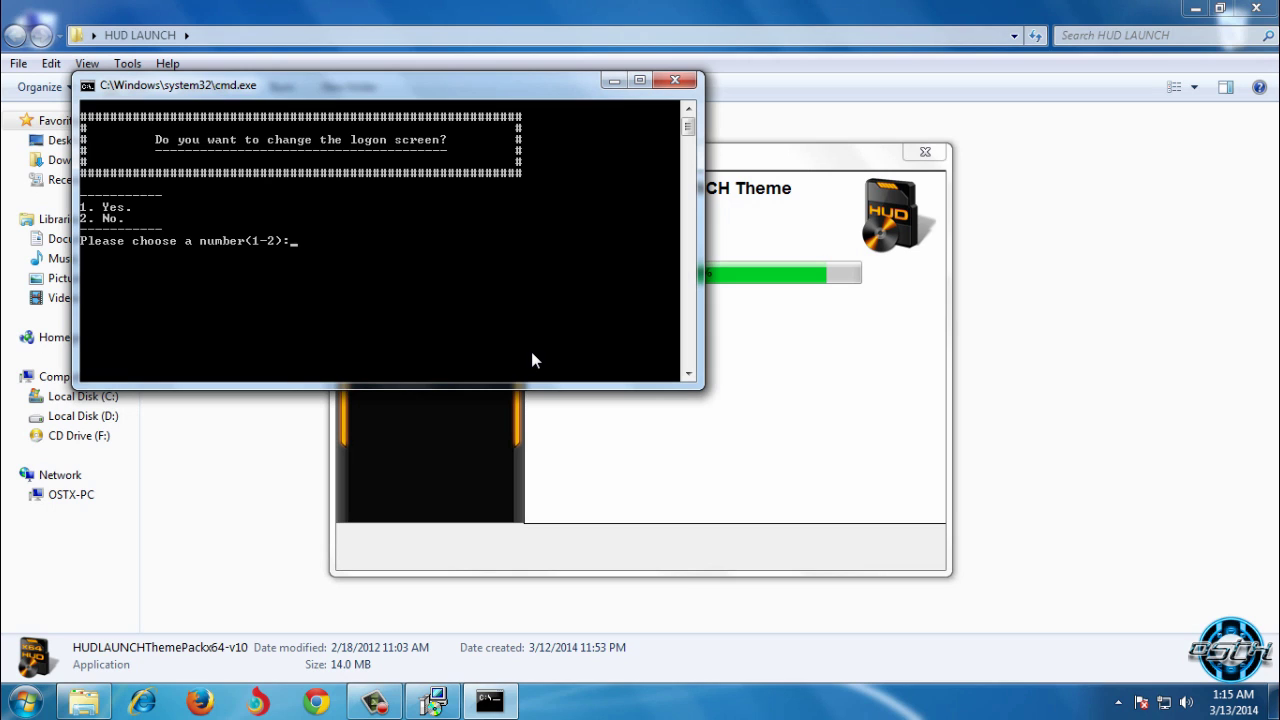
pyautogui.write('1')
pyautogui.press('Return')
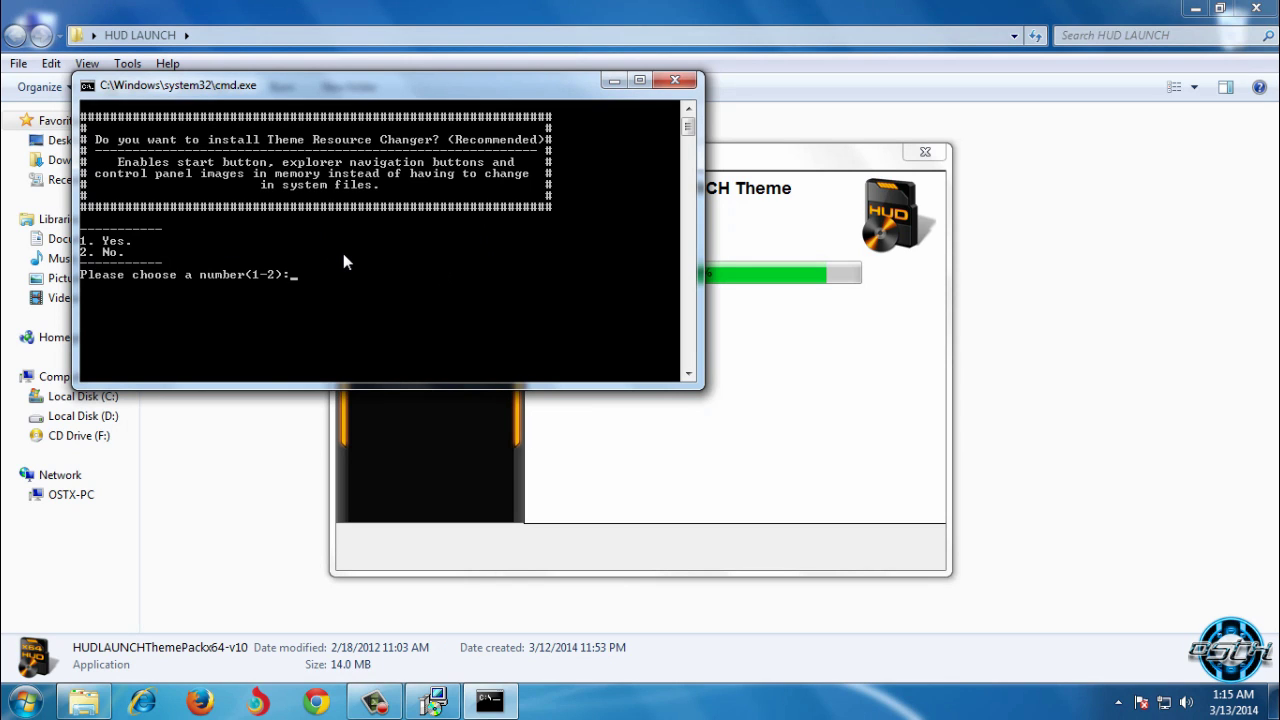
pyautogui.write('2')
pyautogui.press('Return')
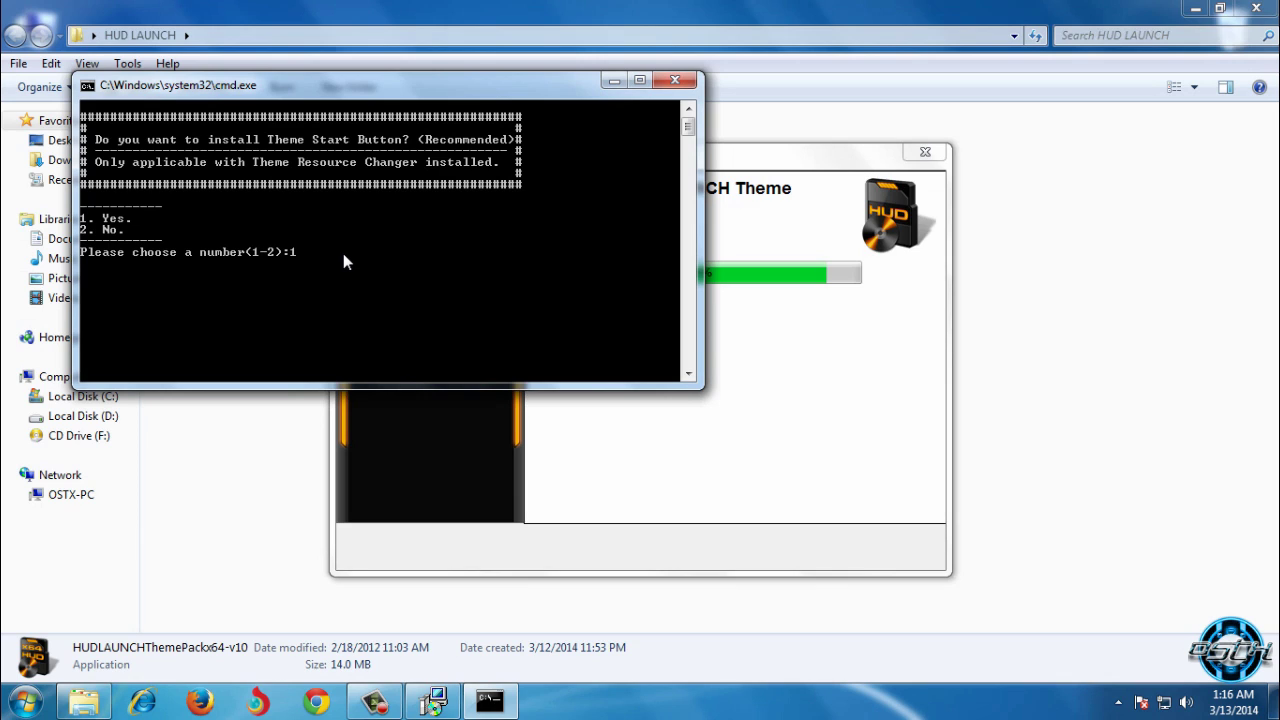
# Install the Start Button, Control Panel Images, navigation buttons and Fonts, choosing theme 1.
pyautogui.press('Return')
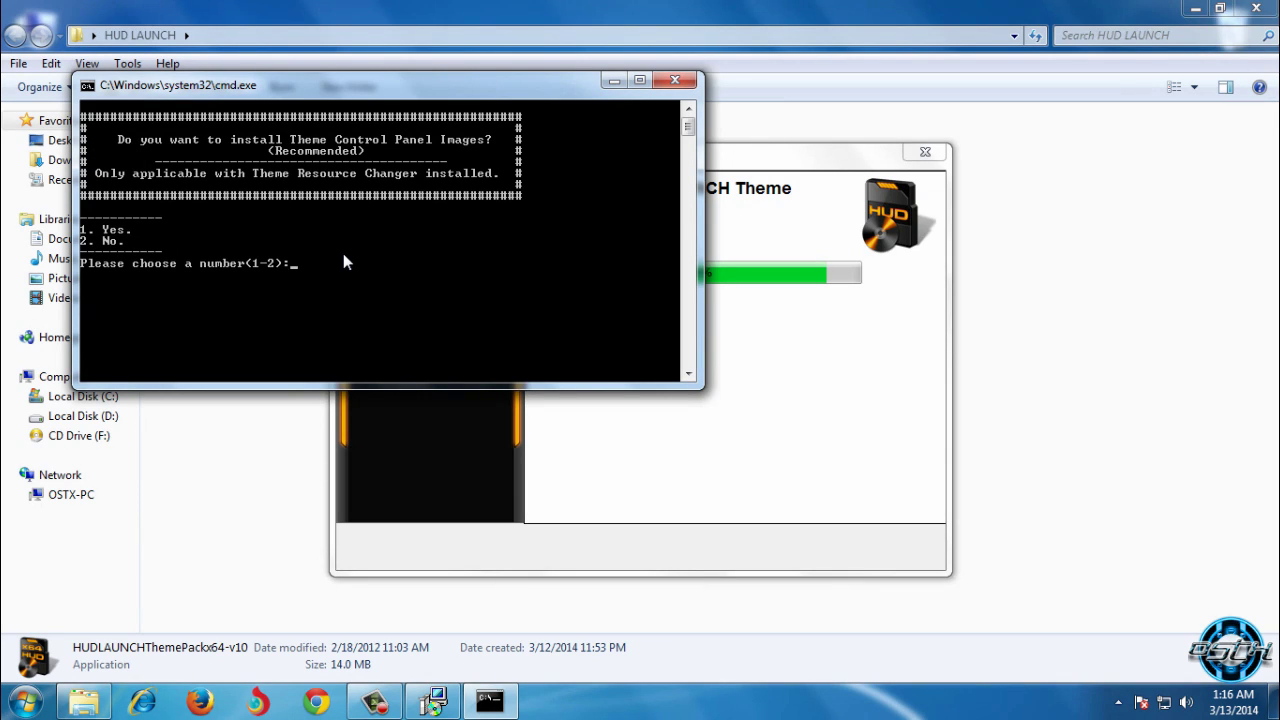
pyautogui.write('1')
pyautogui.press('Return')
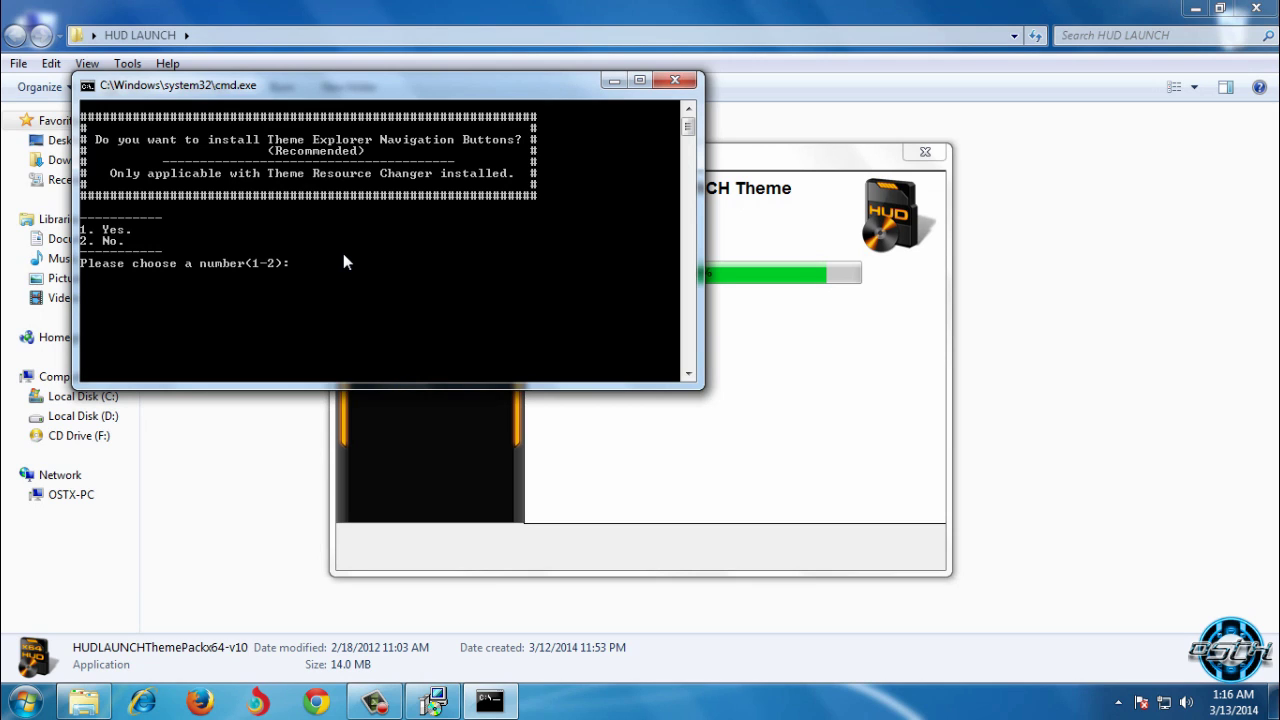
pyautogui.write('1')
pyautogui.press('Return')
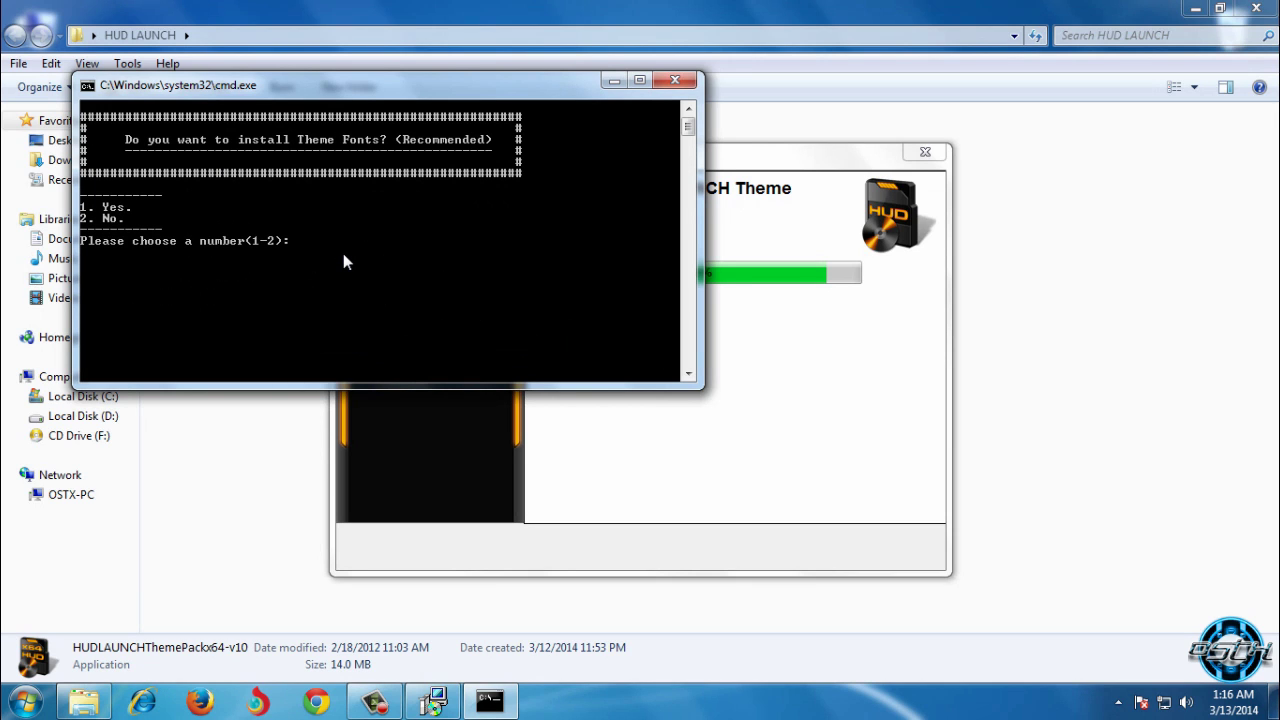
pyautogui.write('1')
pyautogui.press('Return')
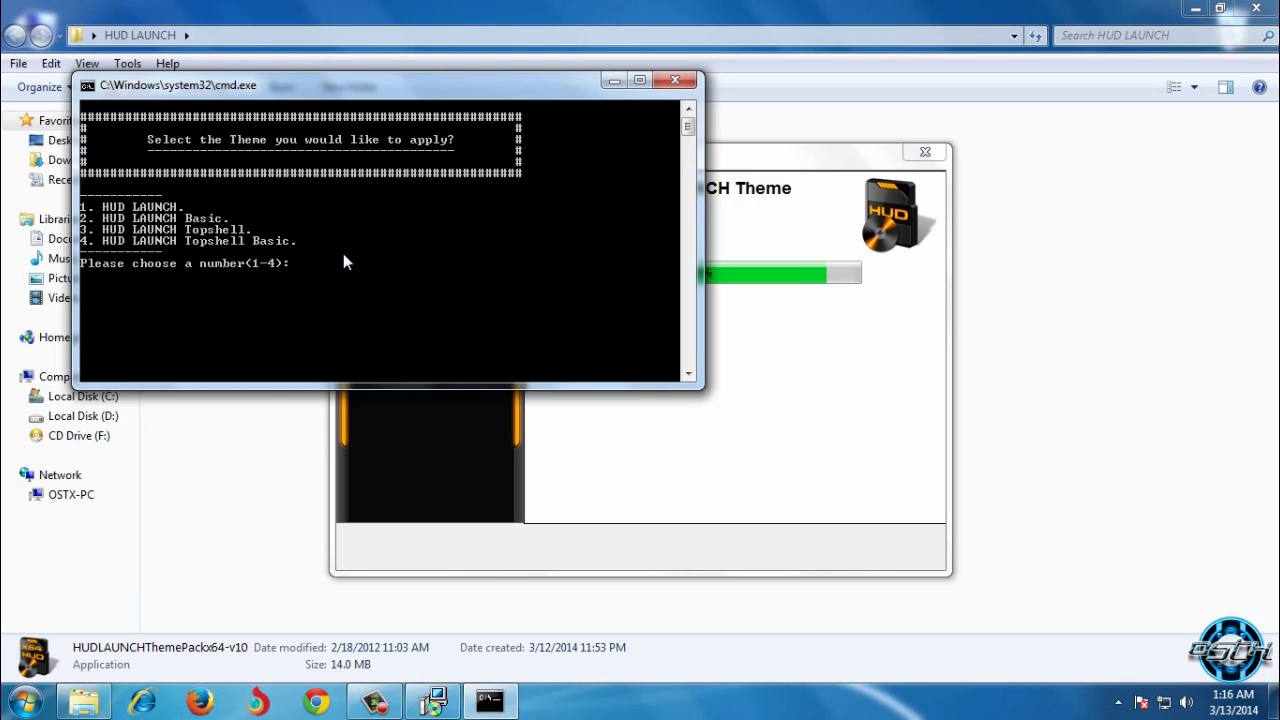
pyautogui.press('Return')
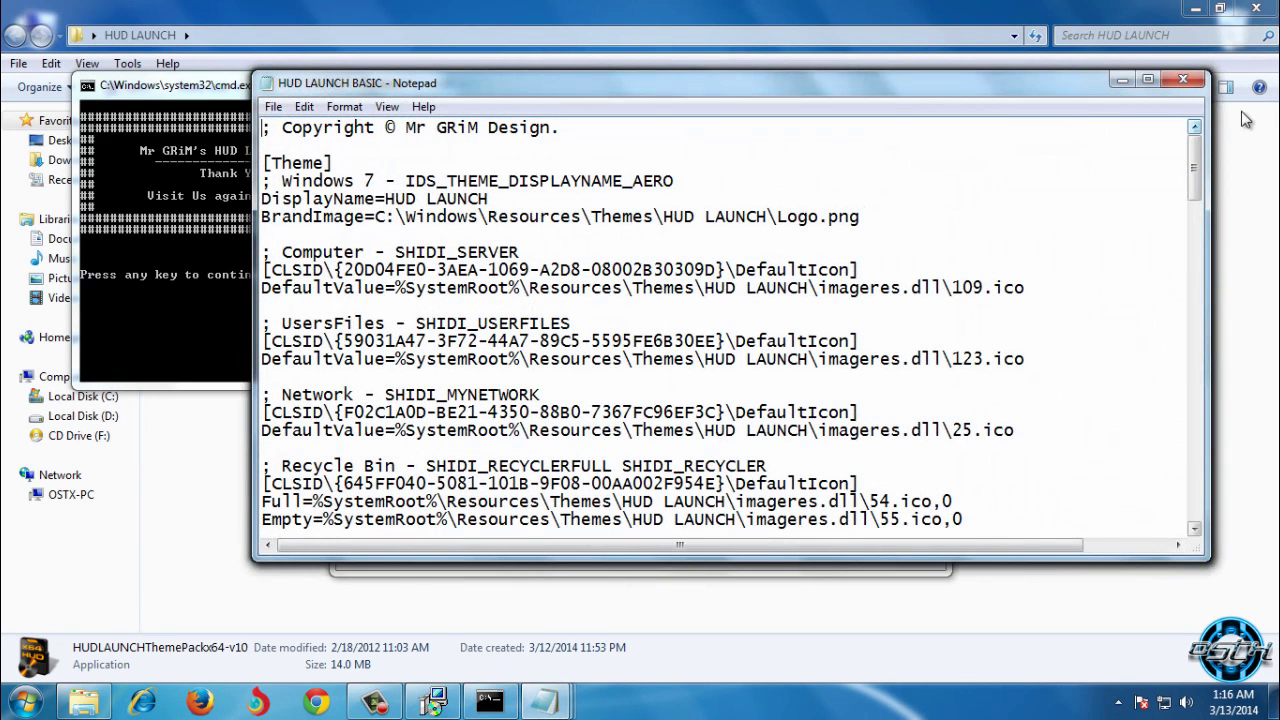
# Close the four HUD LAUNCH readme Notepad windows (BASIC, standard, Topshell, Topshell Basic).
pyautogui.click(1183, 82)
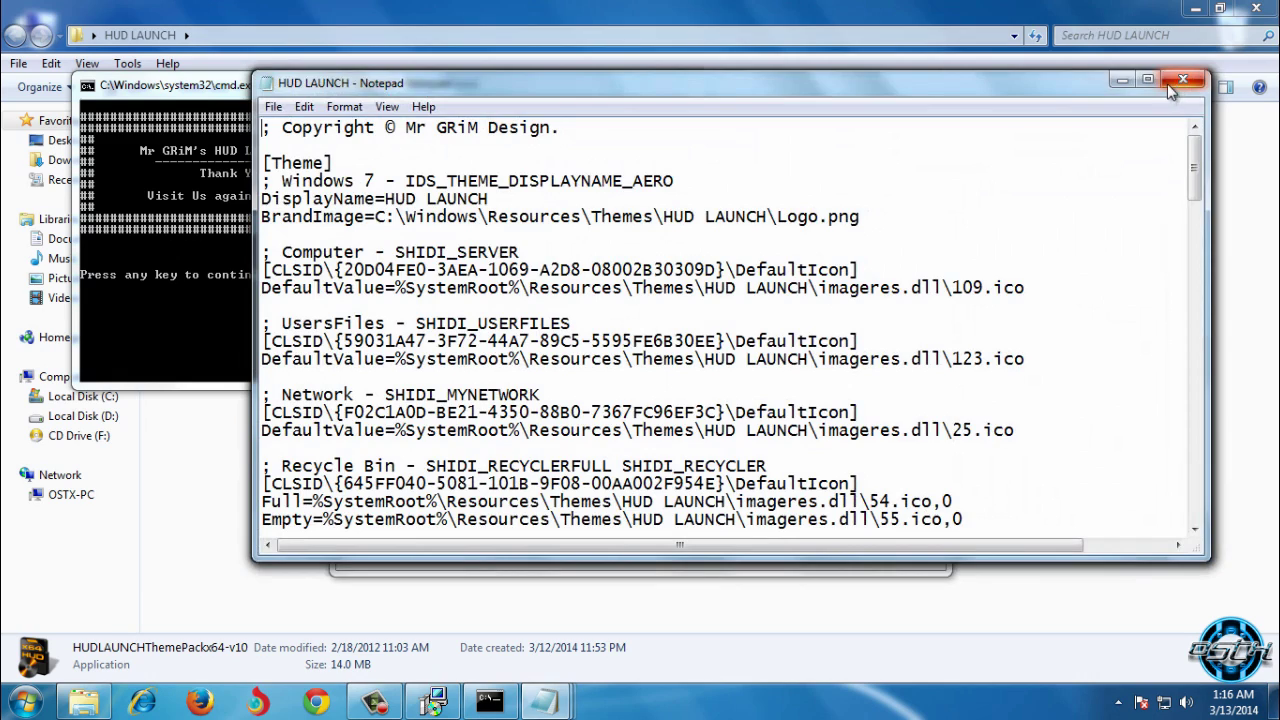
pyautogui.click(1180, 82)
pyautogui.click(1177, 83)
pyautogui.click(1170, 83)
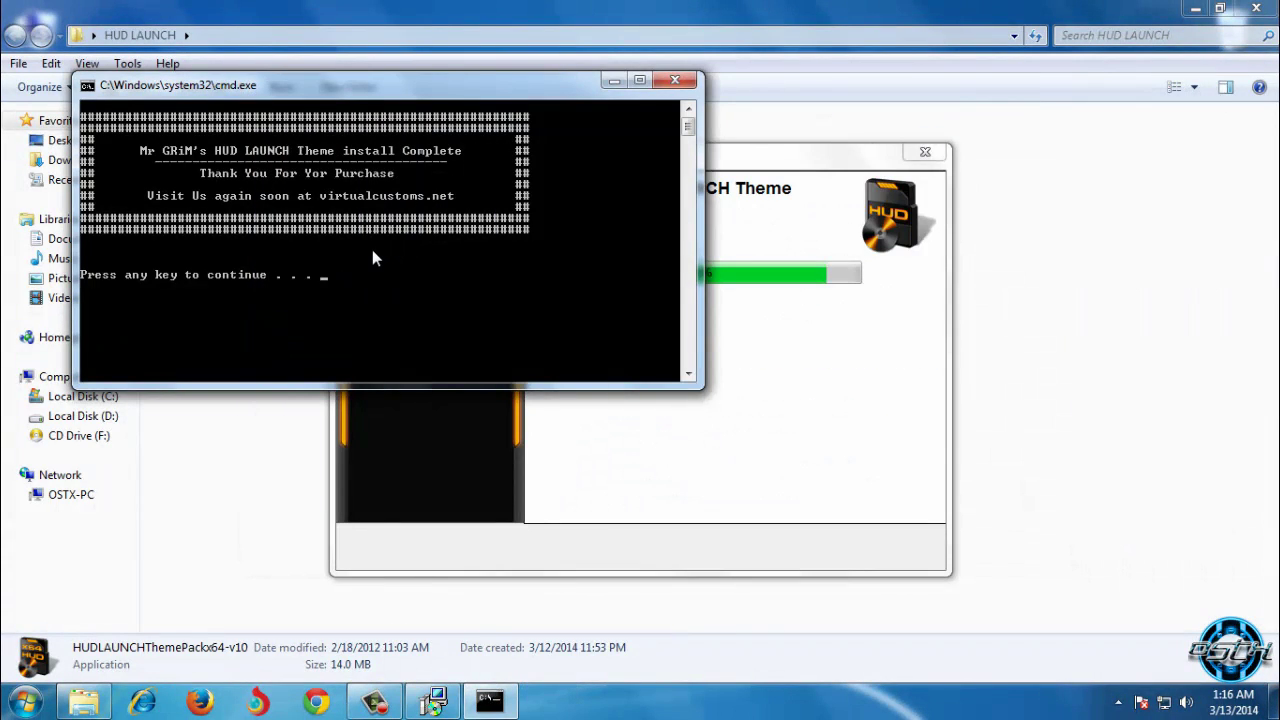
# Dismiss the installer messages and apply the HUD LAUNCH theme from Personalization.
pyautogui.press('Return')
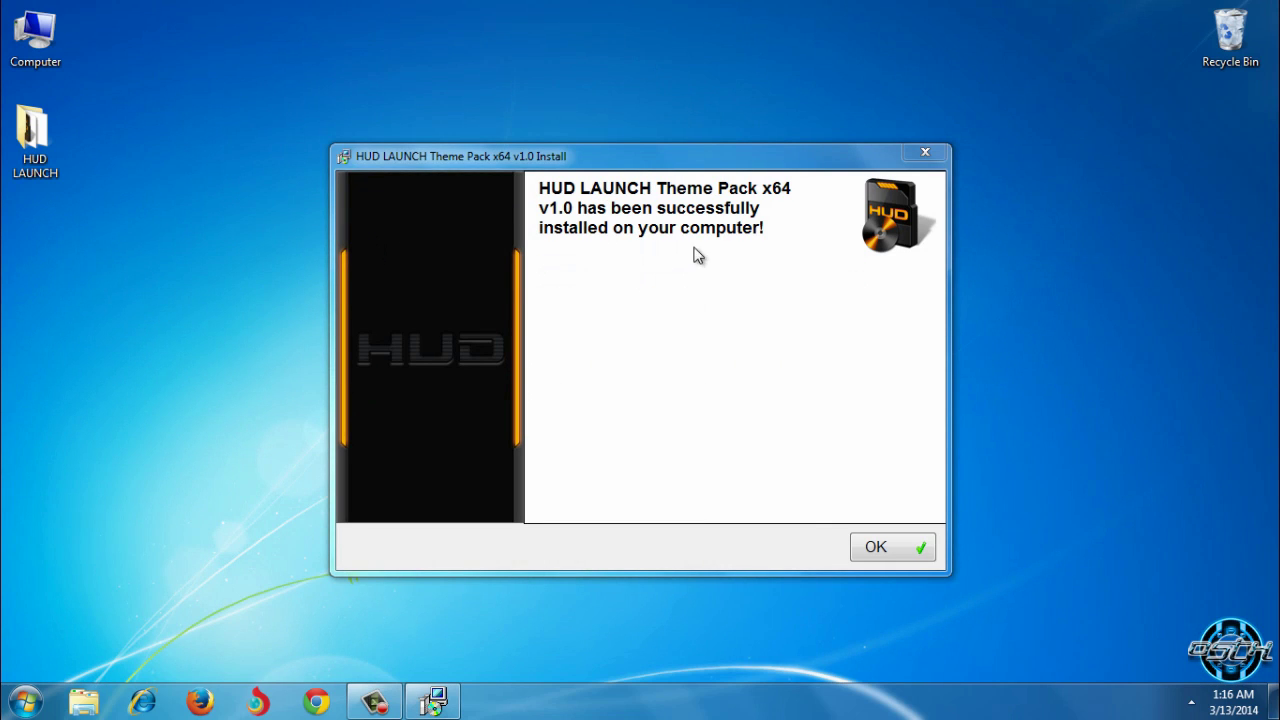
pyautogui.click(918, 550)
pyautogui.rightClick(423, 205)
pyautogui.click(590, 427)
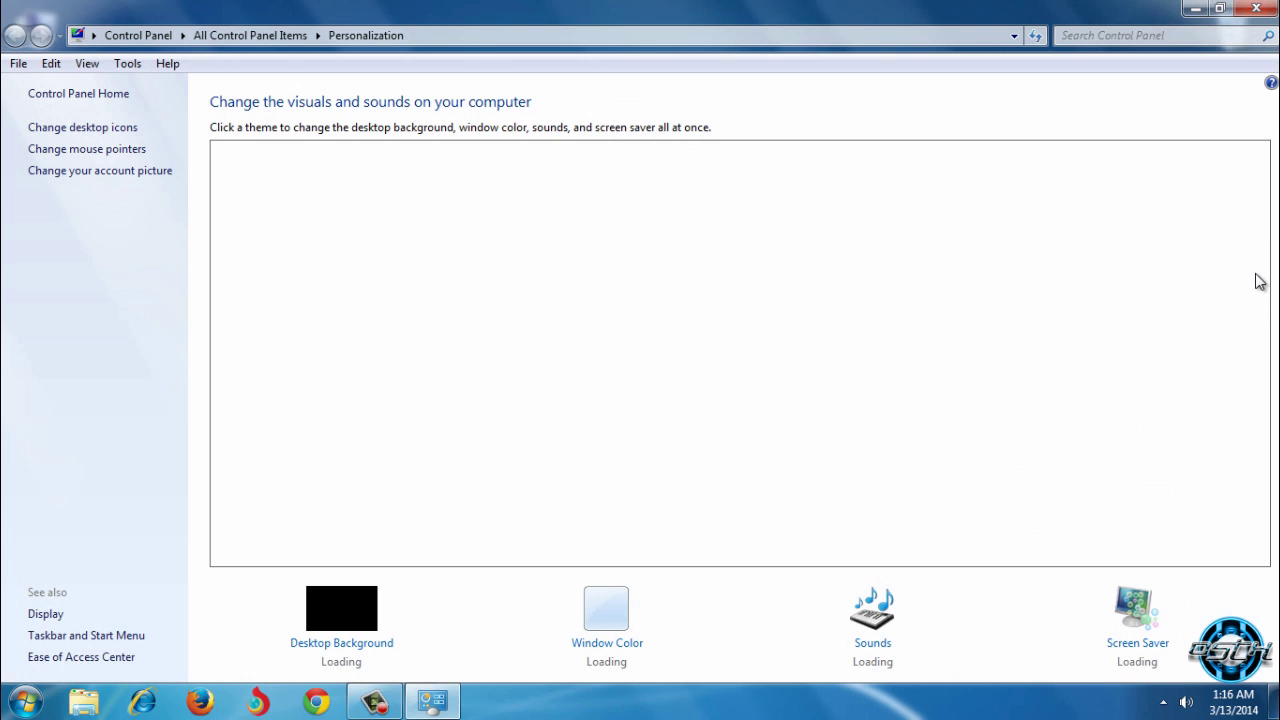
pyautogui.scroll(-4, 1259, 280)
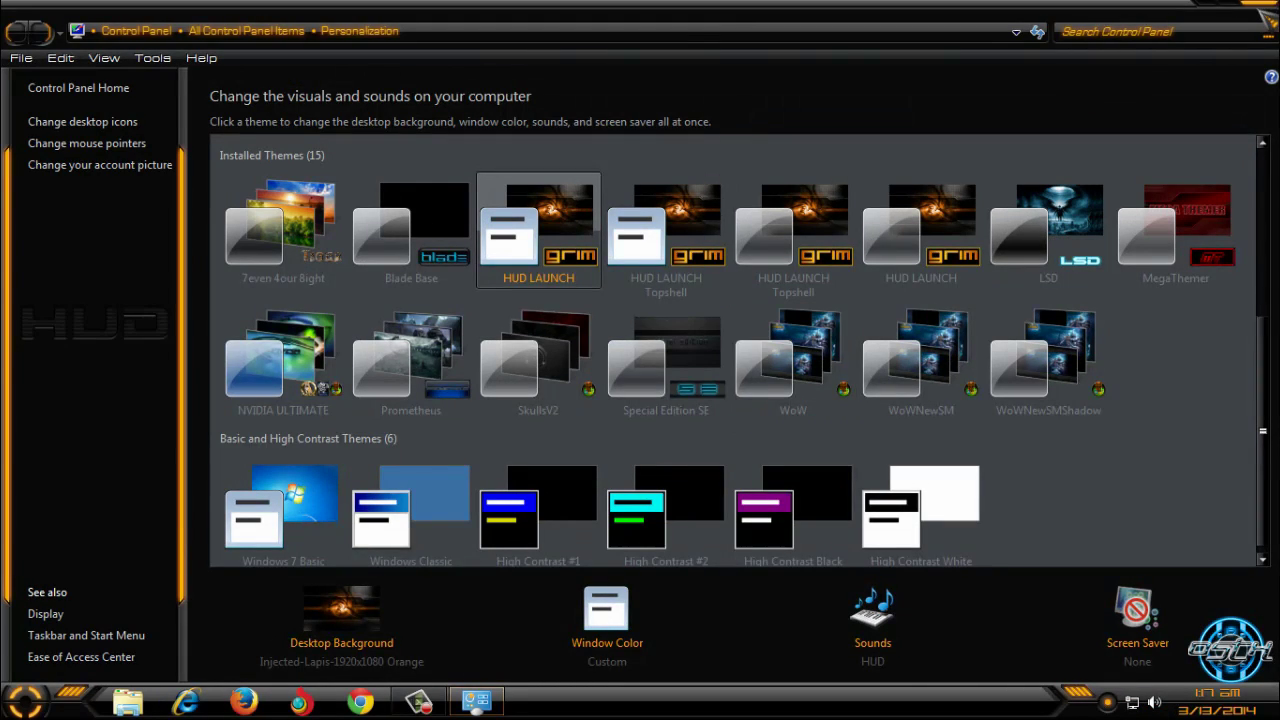
pyautogui.click(1260, 10)
pyautogui.rightClick(388, 177)
# Refresh the desktop, open and close Start, then open the HUD LAUNCH folder.
pyautogui.click(451, 257)
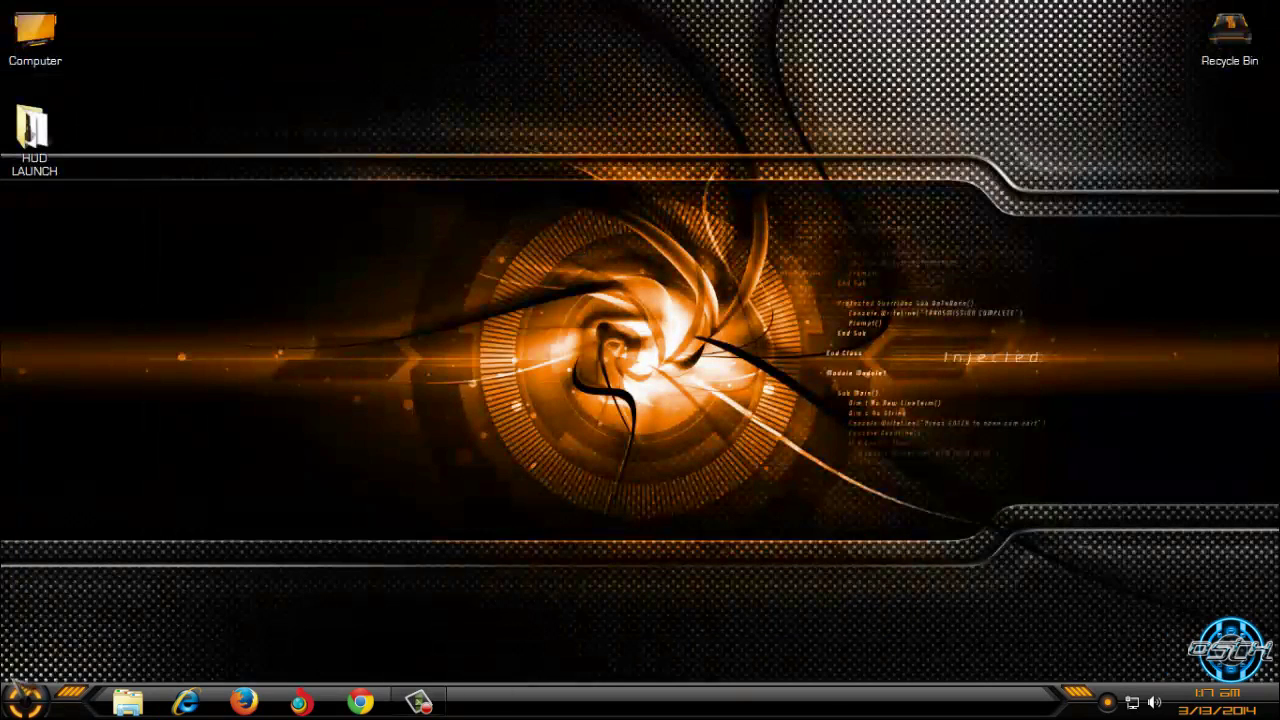
pyautogui.click(26, 700)
pyautogui.click(490, 350)
pyautogui.doubleClick(33, 135)
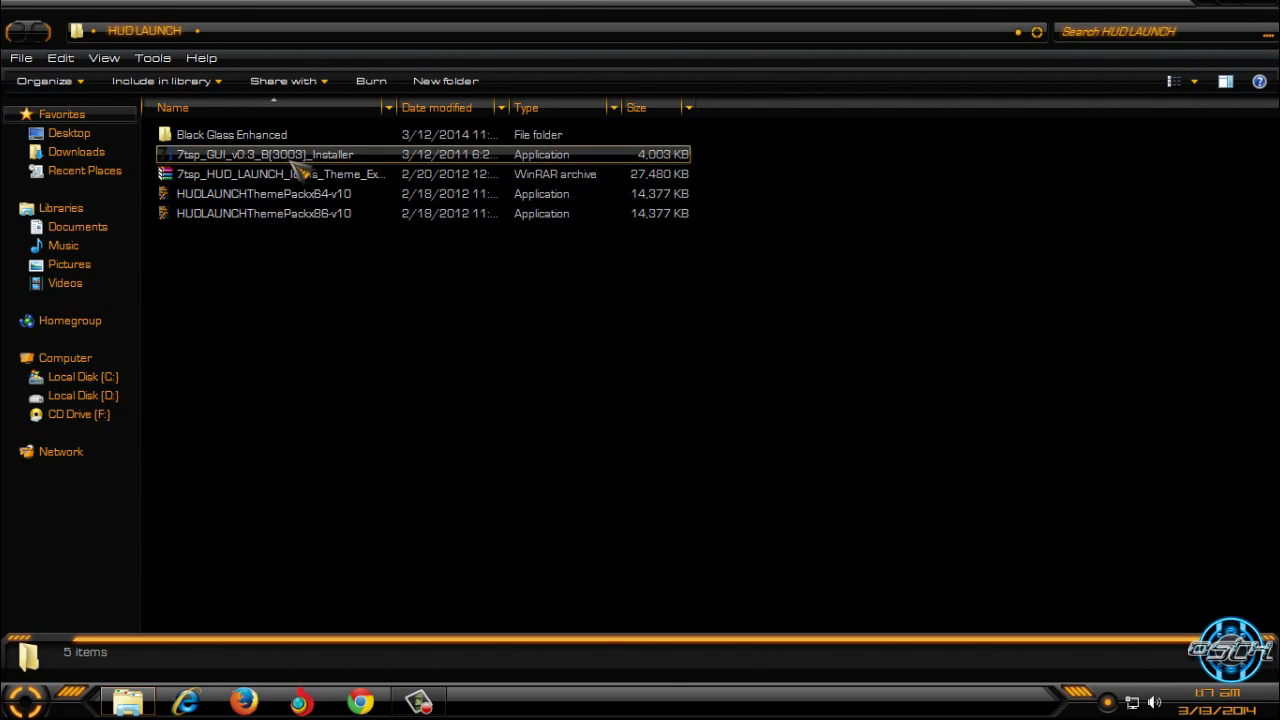
# Run the 7tsp_GUI_v0.3 installer, accept the terms, add a desktop shortcut, and finish installing.
pyautogui.doubleClick(290, 156)
pyautogui.click(700, 368)
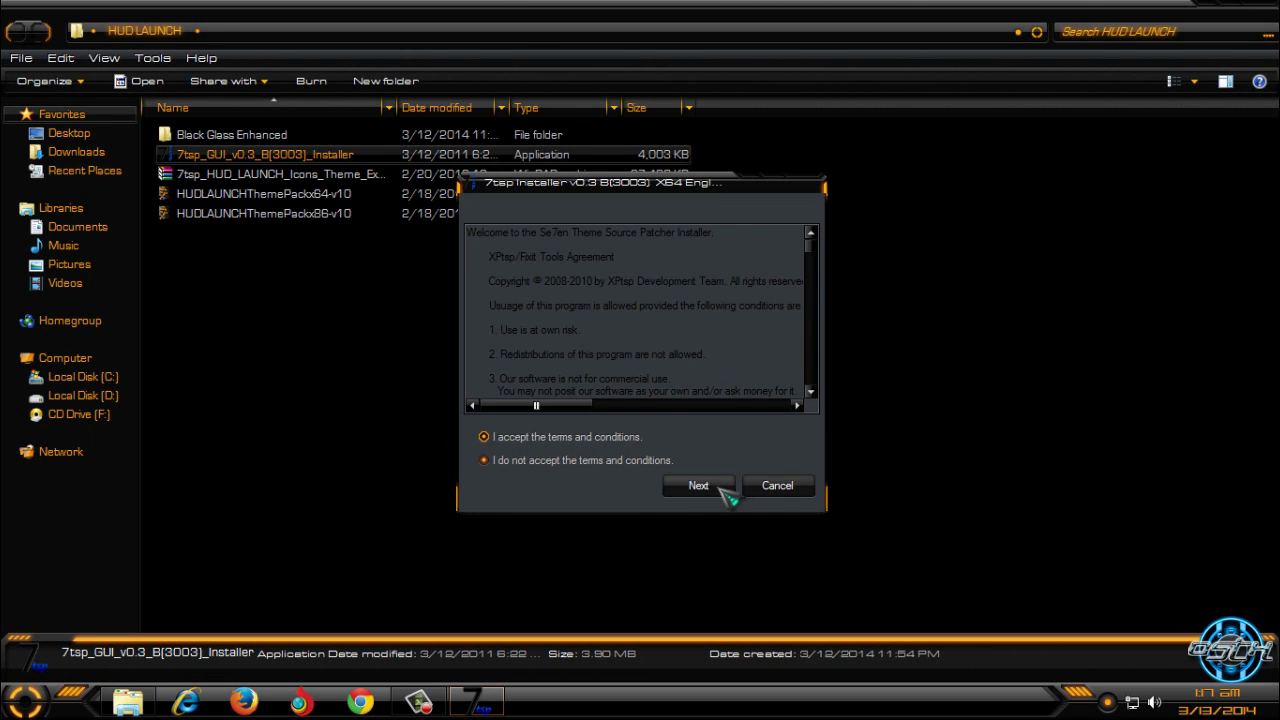
pyautogui.click(706, 489)
pyautogui.click(556, 441)
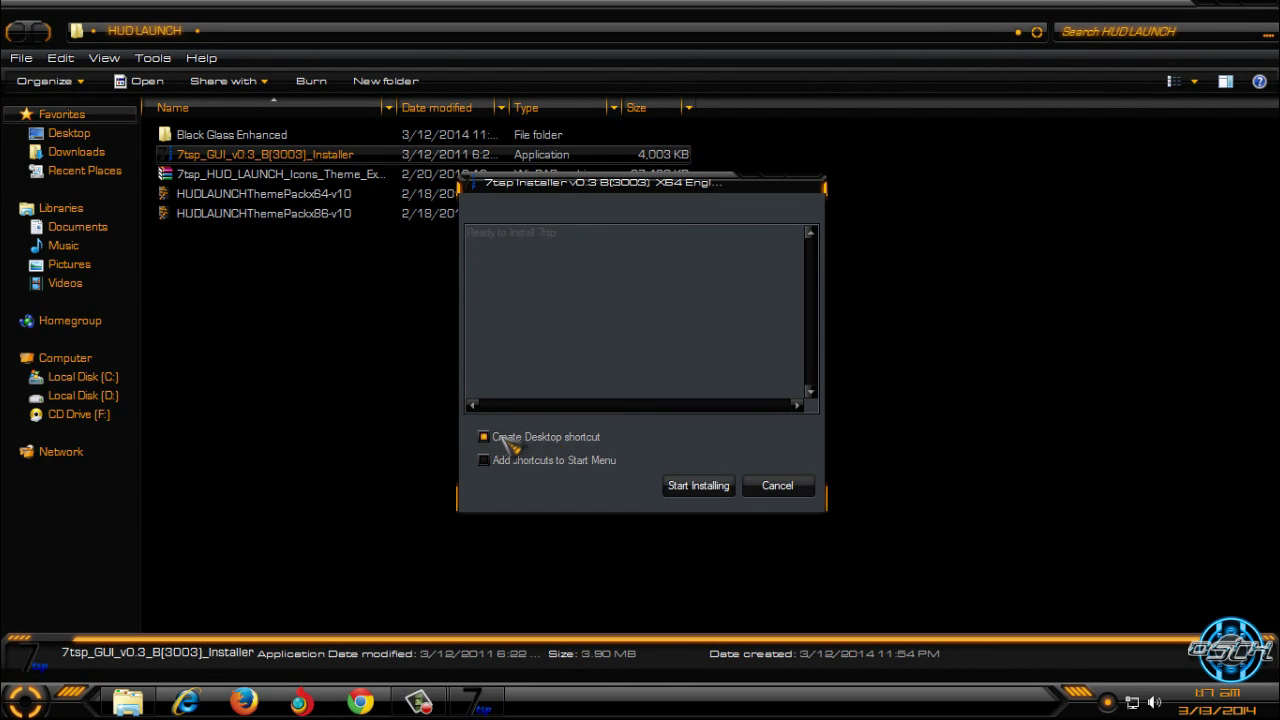
pyautogui.click(706, 489)
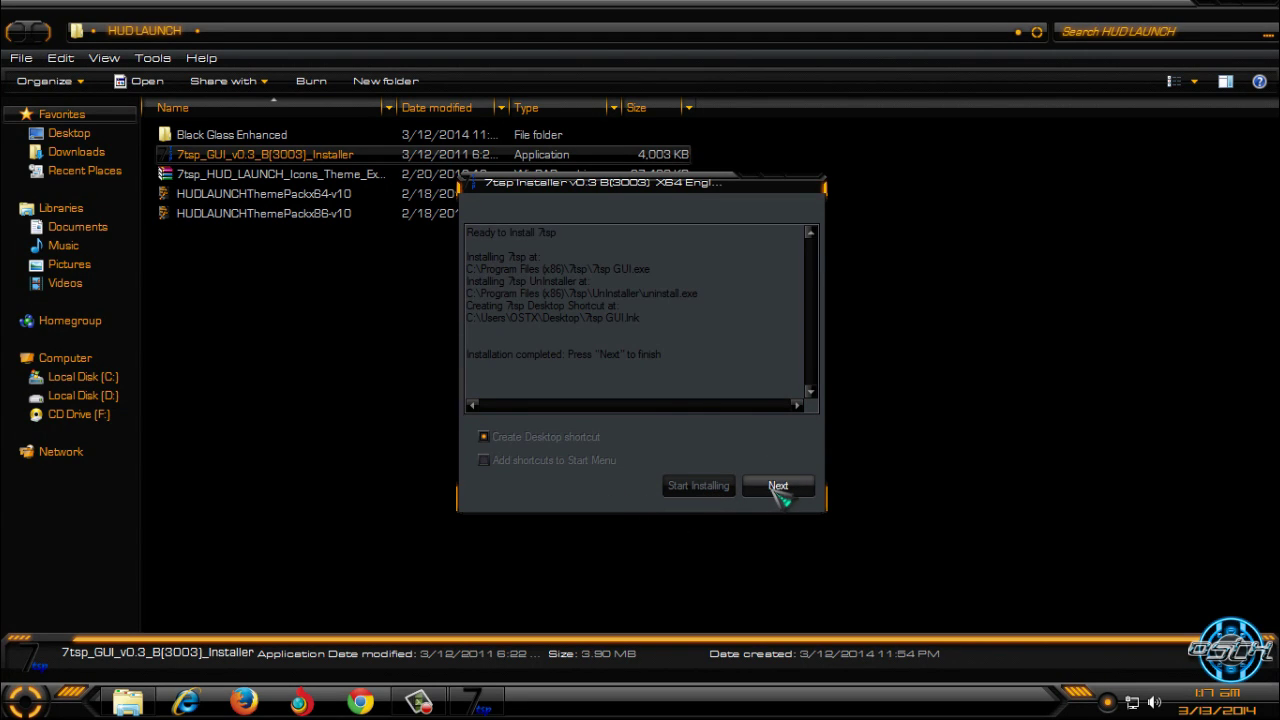
pyautogui.click(774, 488)
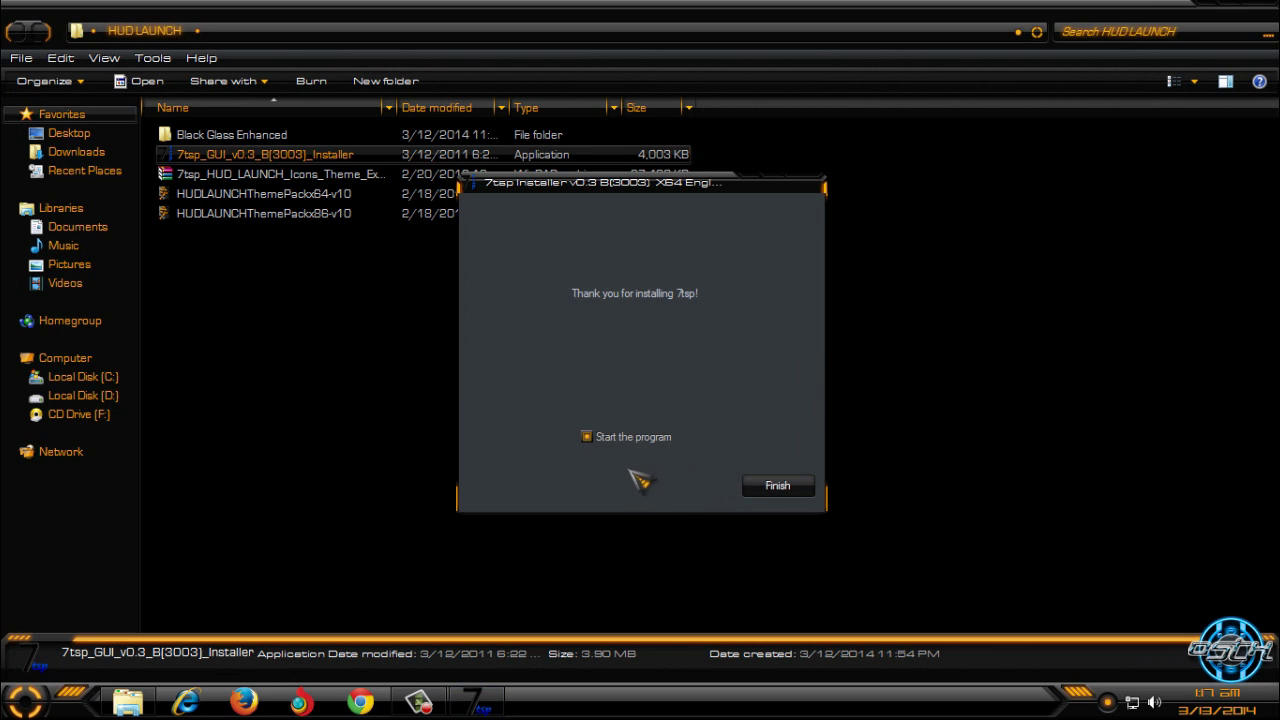
pyautogui.click(795, 493)
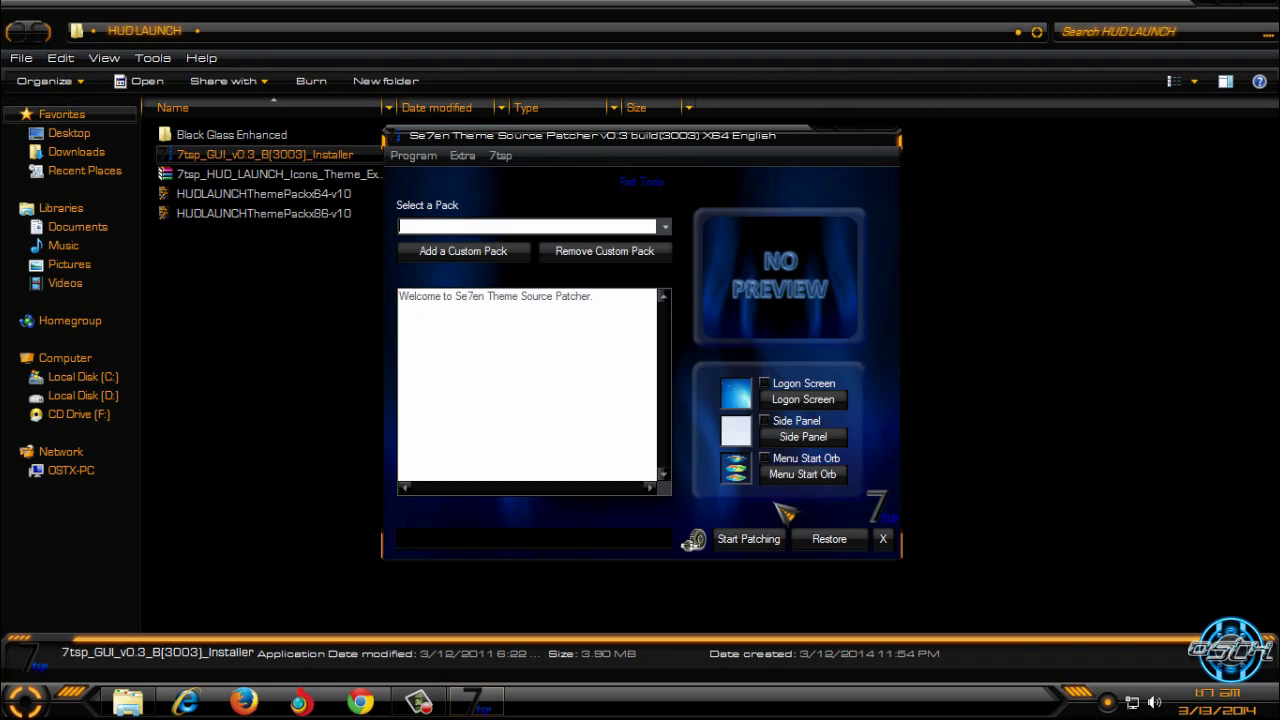
# Add 7tsp_HUD_LAUNCH_Icons_Theme_Extras.7z from the HUD LAUNCH folder as a custom pack.
pyautogui.click(1252, 8)
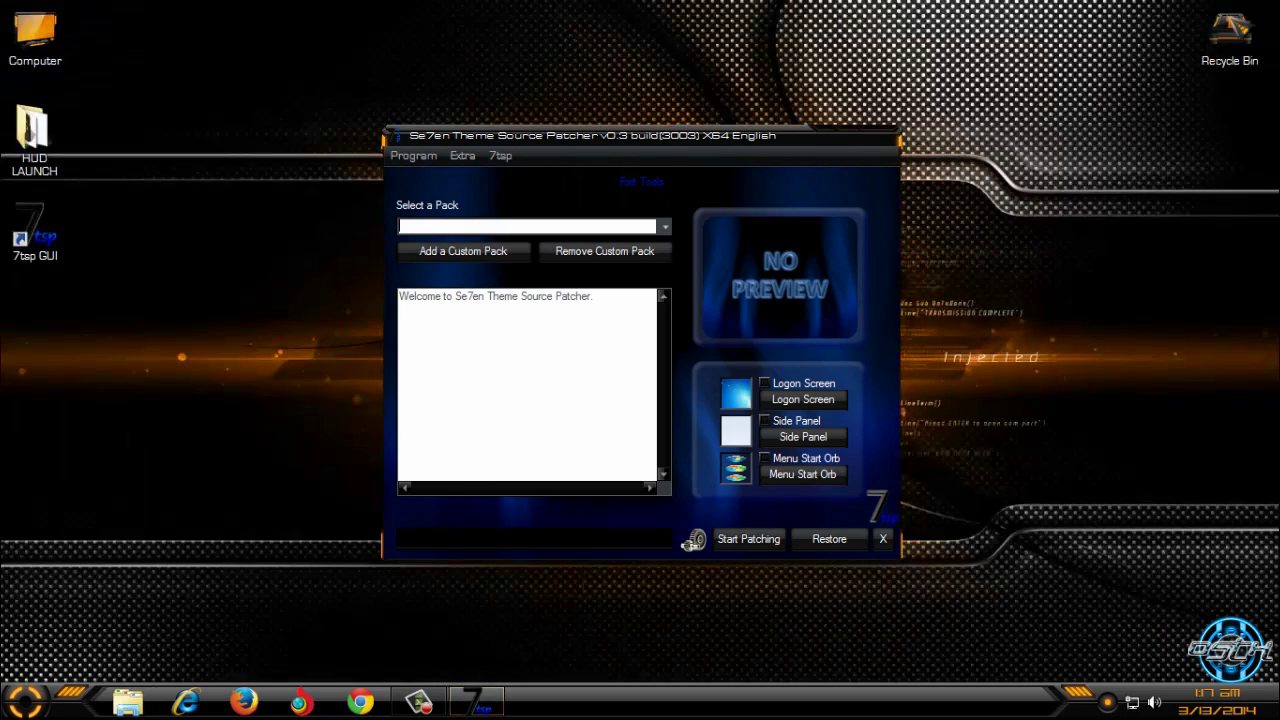
pyautogui.moveTo(614, 155); pyautogui.dragTo(743, 108)
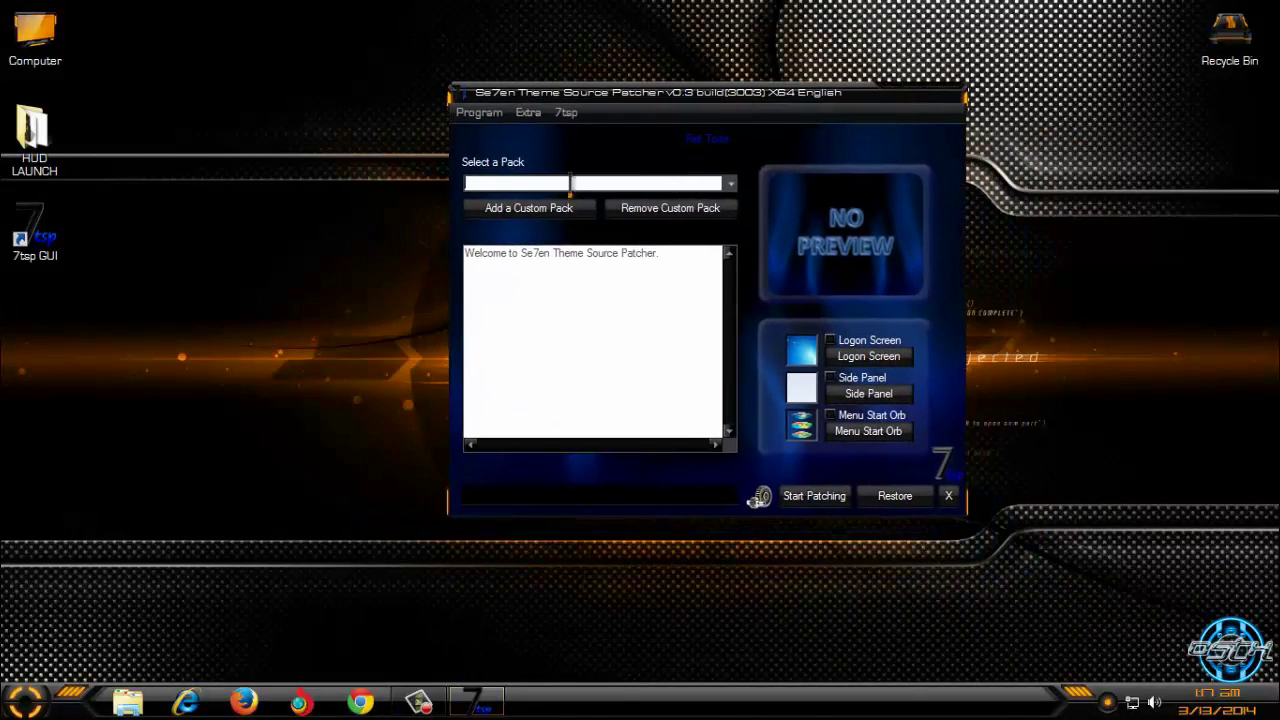
pyautogui.click(516, 214)
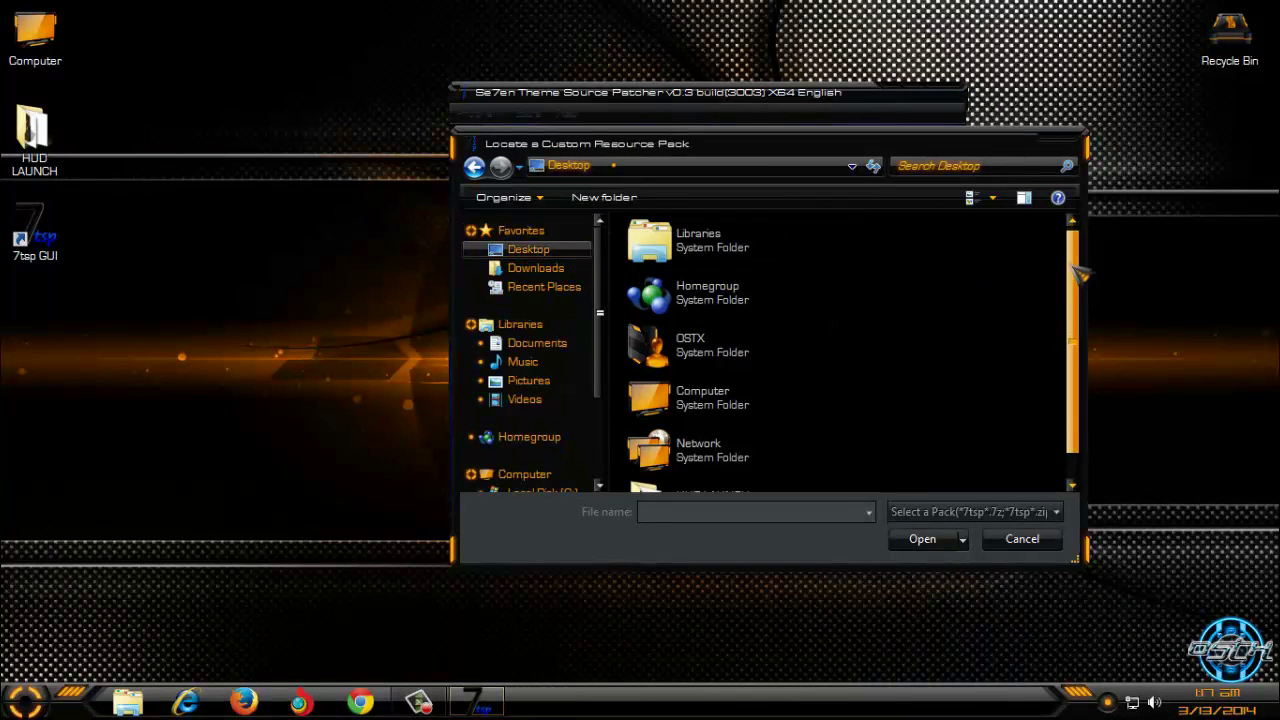
pyautogui.scroll(-1, 1080, 283)
pyautogui.doubleClick(768, 458)
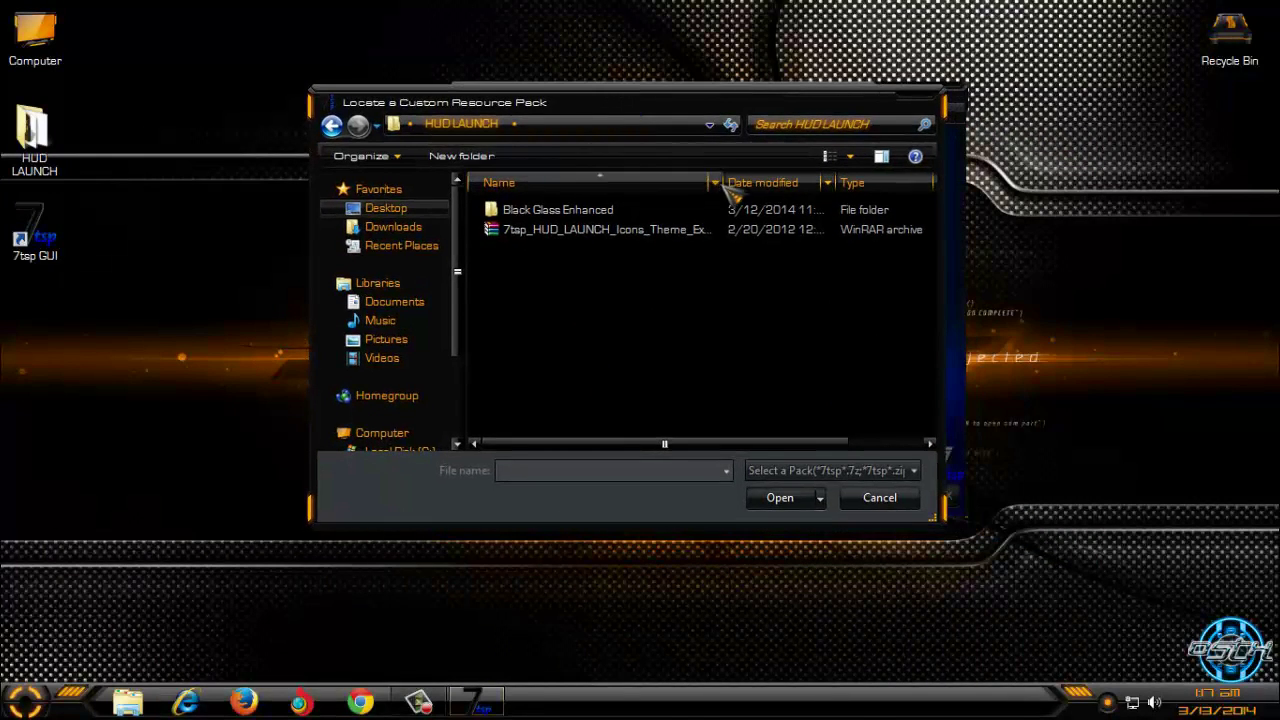
pyautogui.moveTo(731, 182); pyautogui.dragTo(816, 183)
pyautogui.click(743, 229)
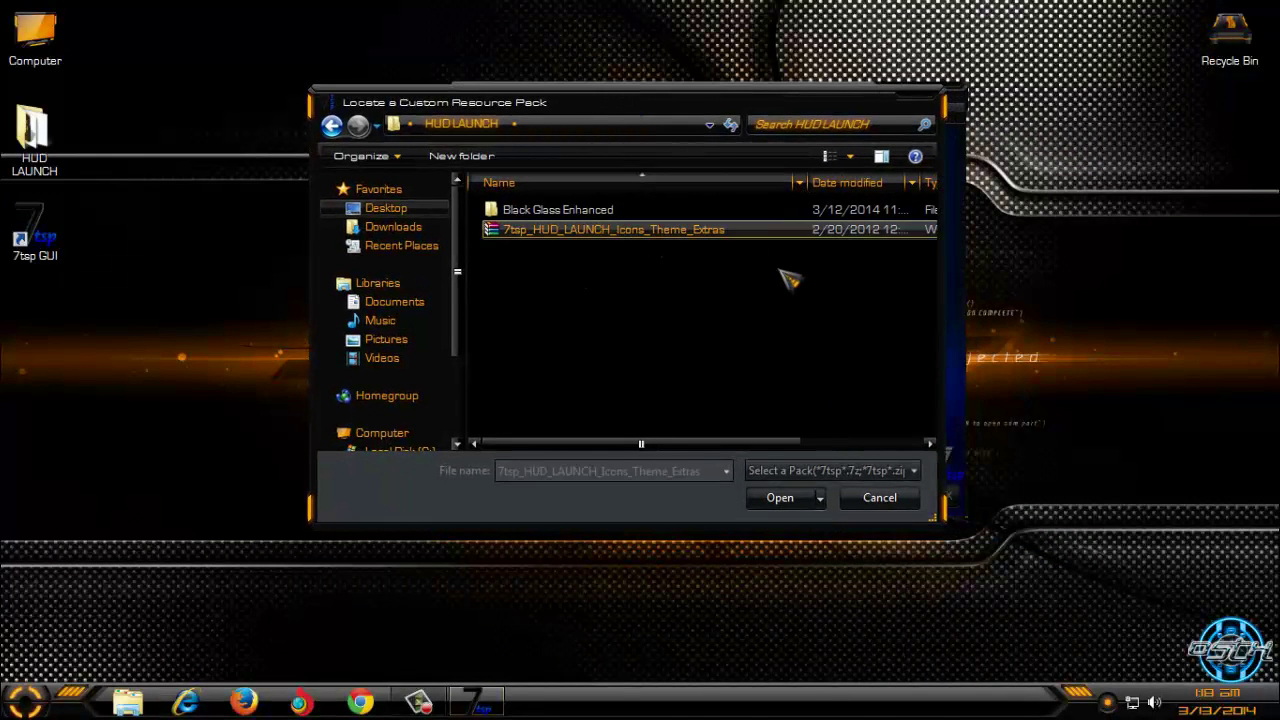
pyautogui.click(772, 499)
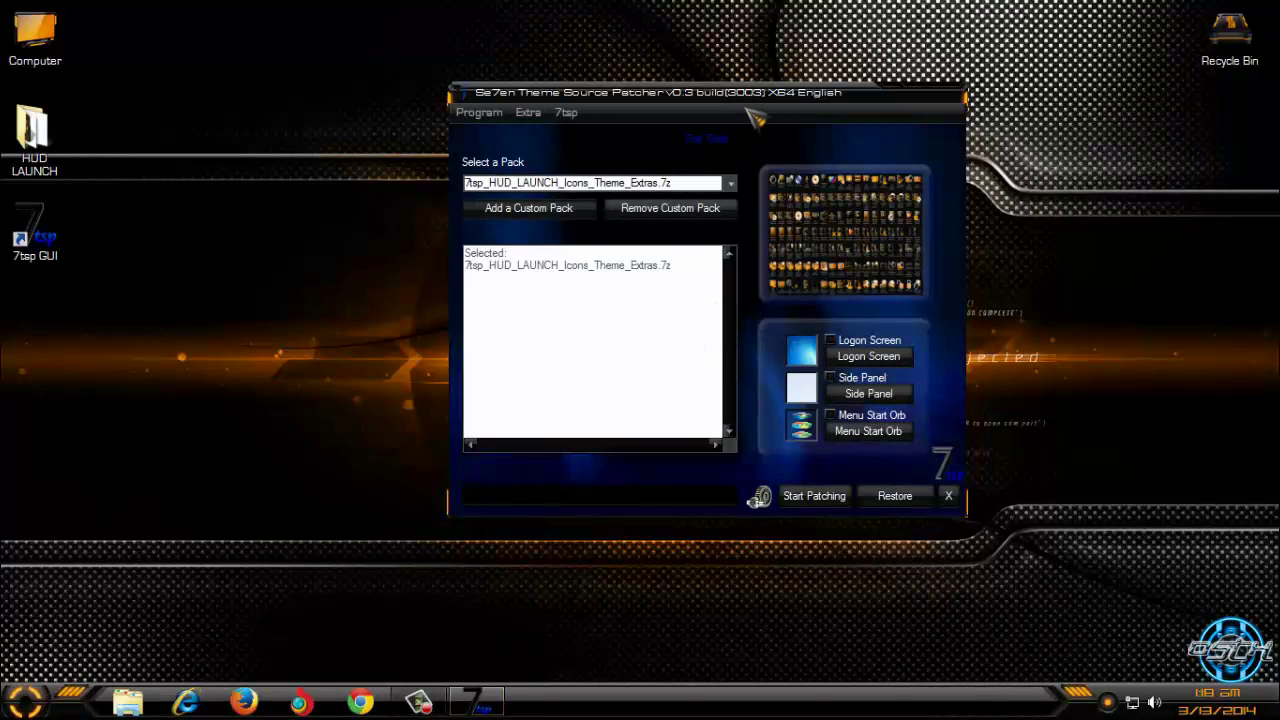
# Patch the system icons with the HUD LAUNCH pack (112 files) and handle the reboot prompt.
pyautogui.moveTo(749, 98); pyautogui.dragTo(696, 79)
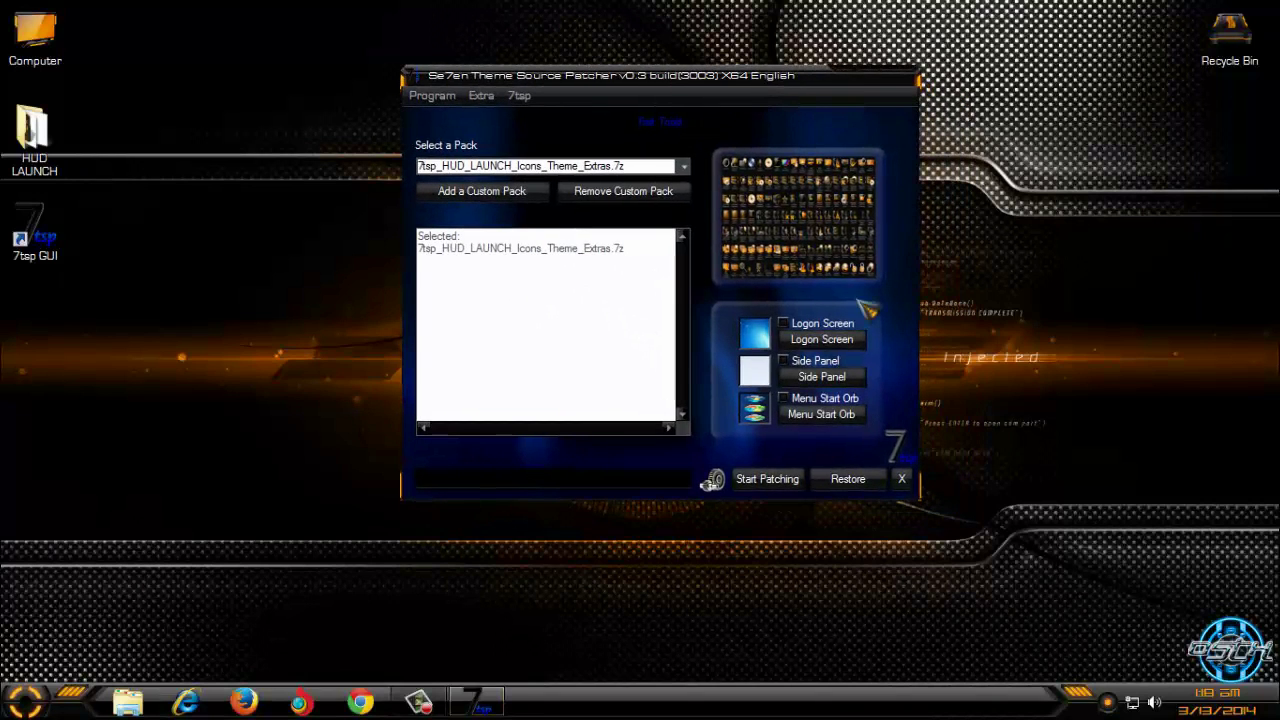
pyautogui.click(767, 479)
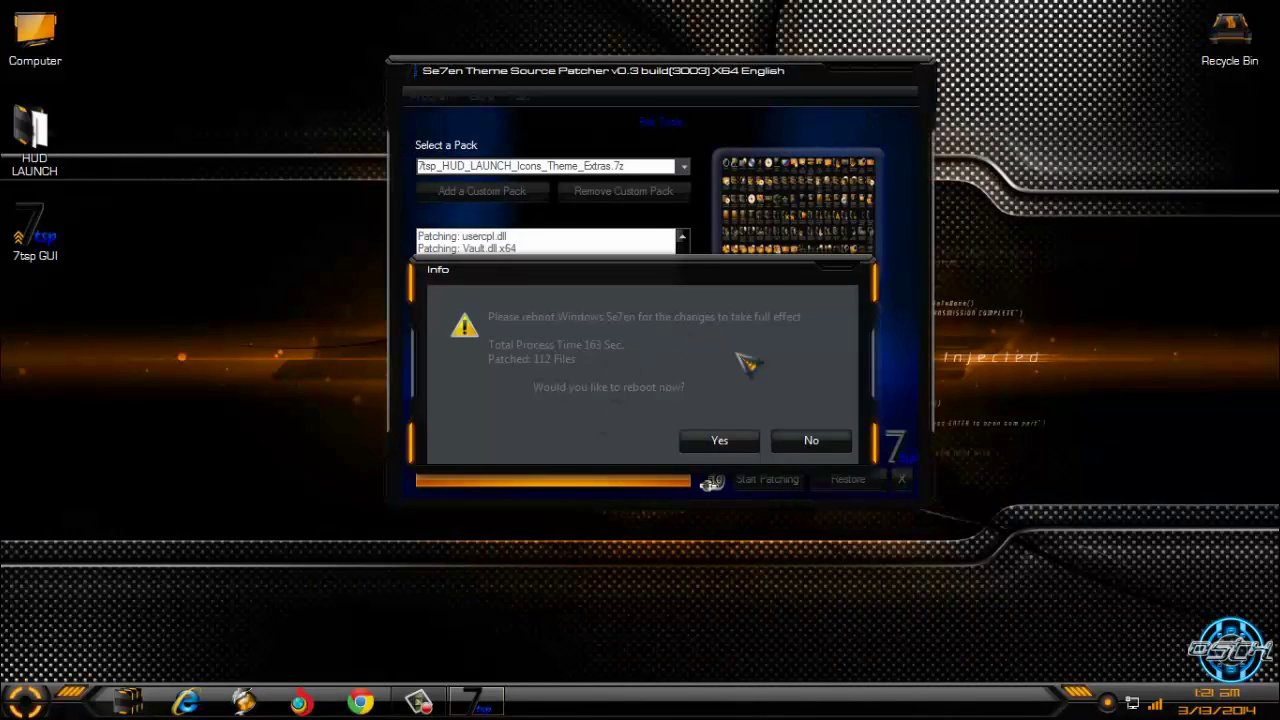
pyautogui.moveTo(660, 283); pyautogui.dragTo(654, 221)
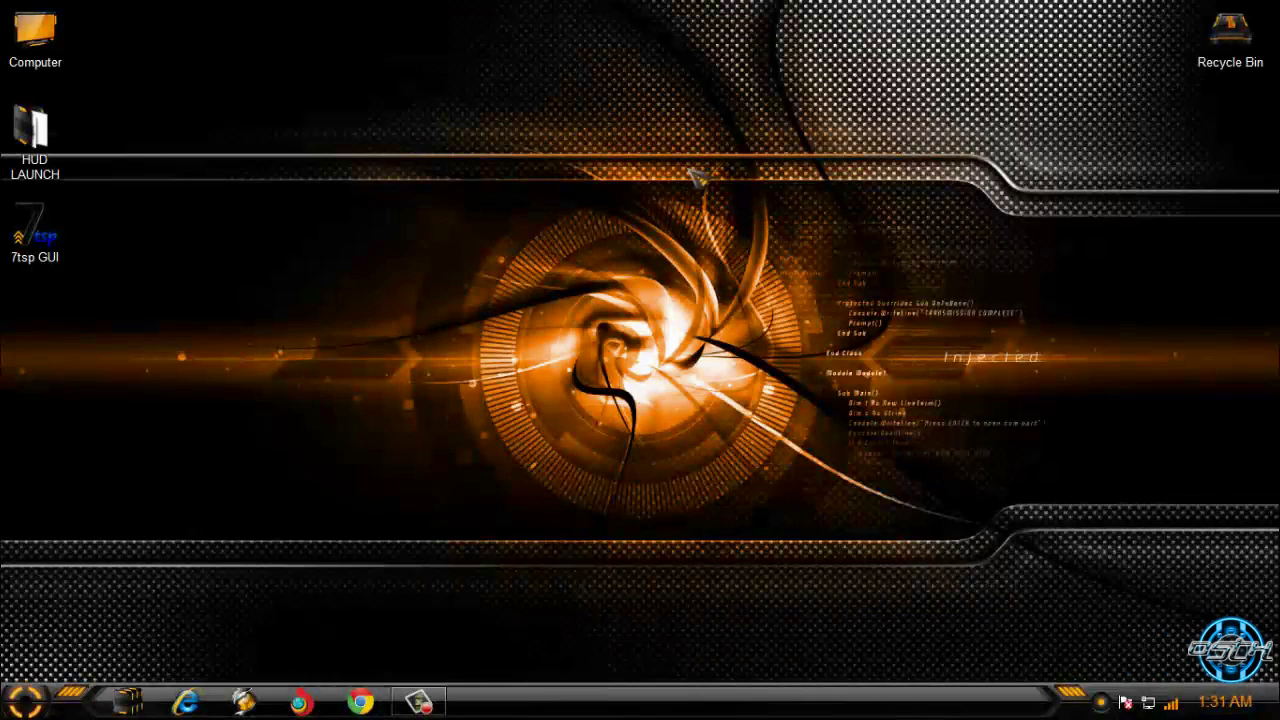
# Open the Computer window, resize and maximize it, then minimize it.
pyautogui.doubleClick(35, 40)
pyautogui.doubleClick(385, 12)
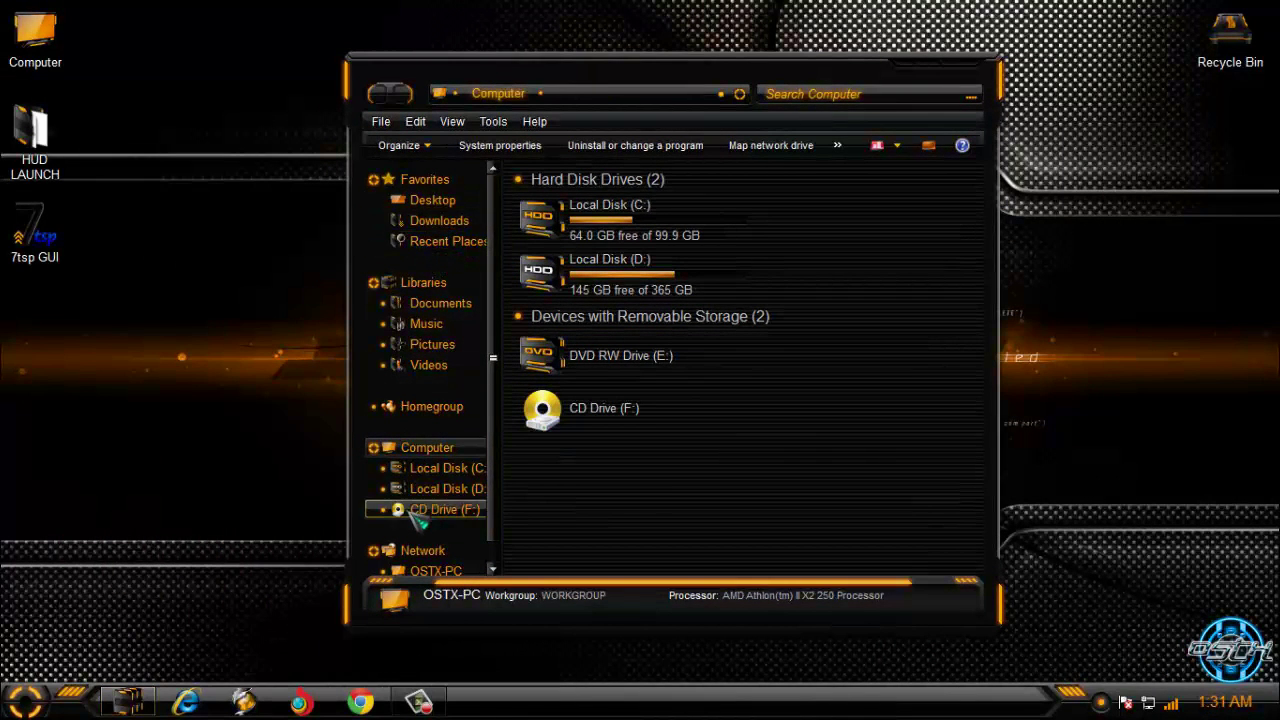
pyautogui.doubleClick(950, 66)
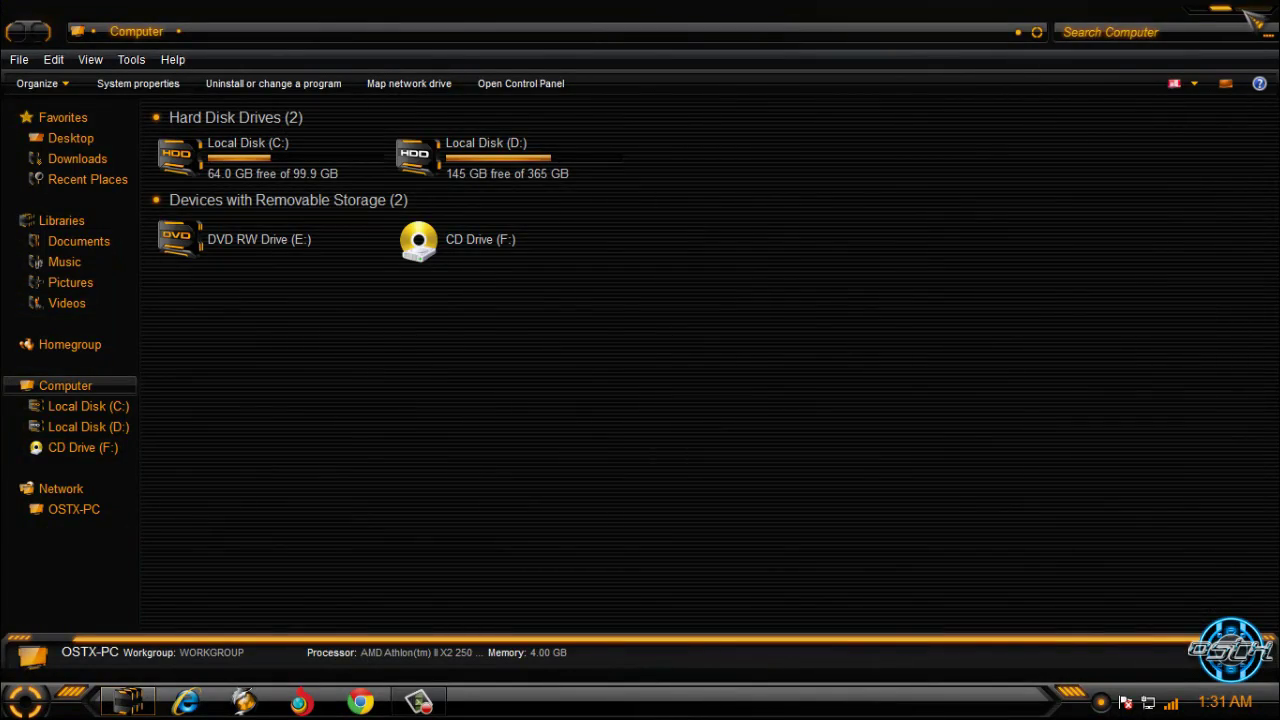
pyautogui.click(1220, 10)
# Launch BlackGlassEnhanced from HUD LAUNCH > Black Glass Enhanced.
pyautogui.doubleClick(35, 135)
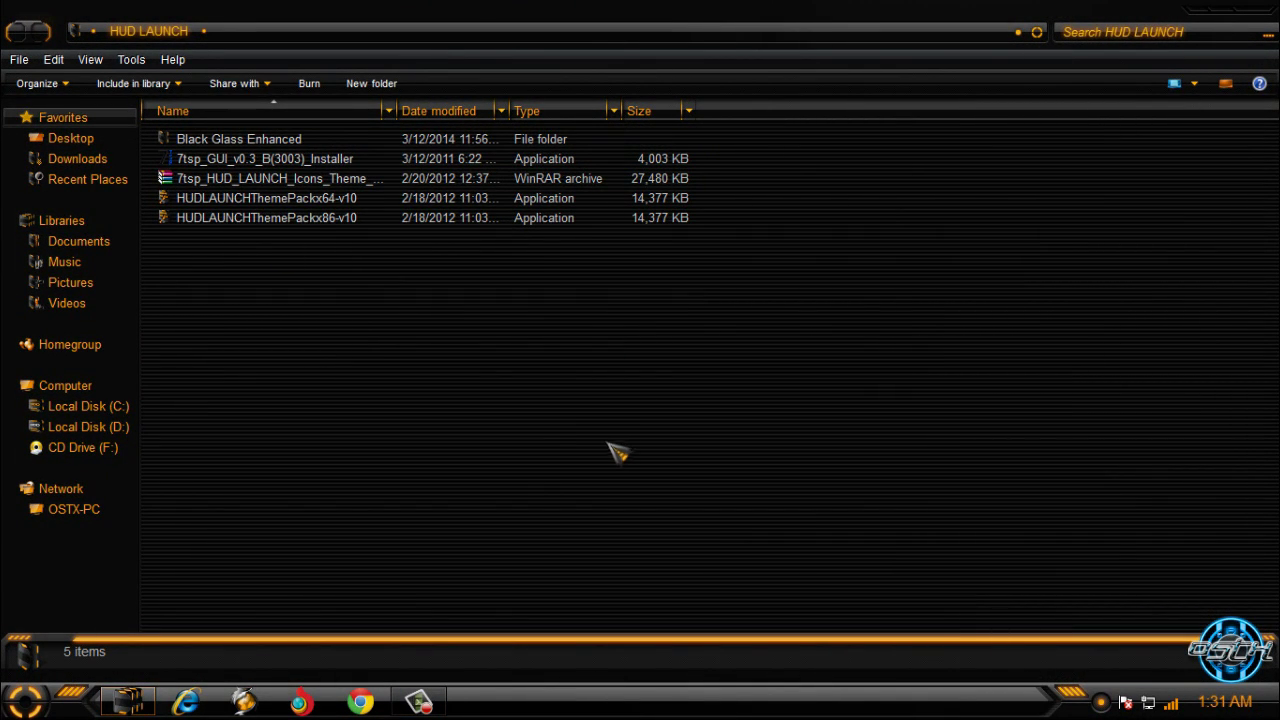
pyautogui.doubleClick(205, 141)
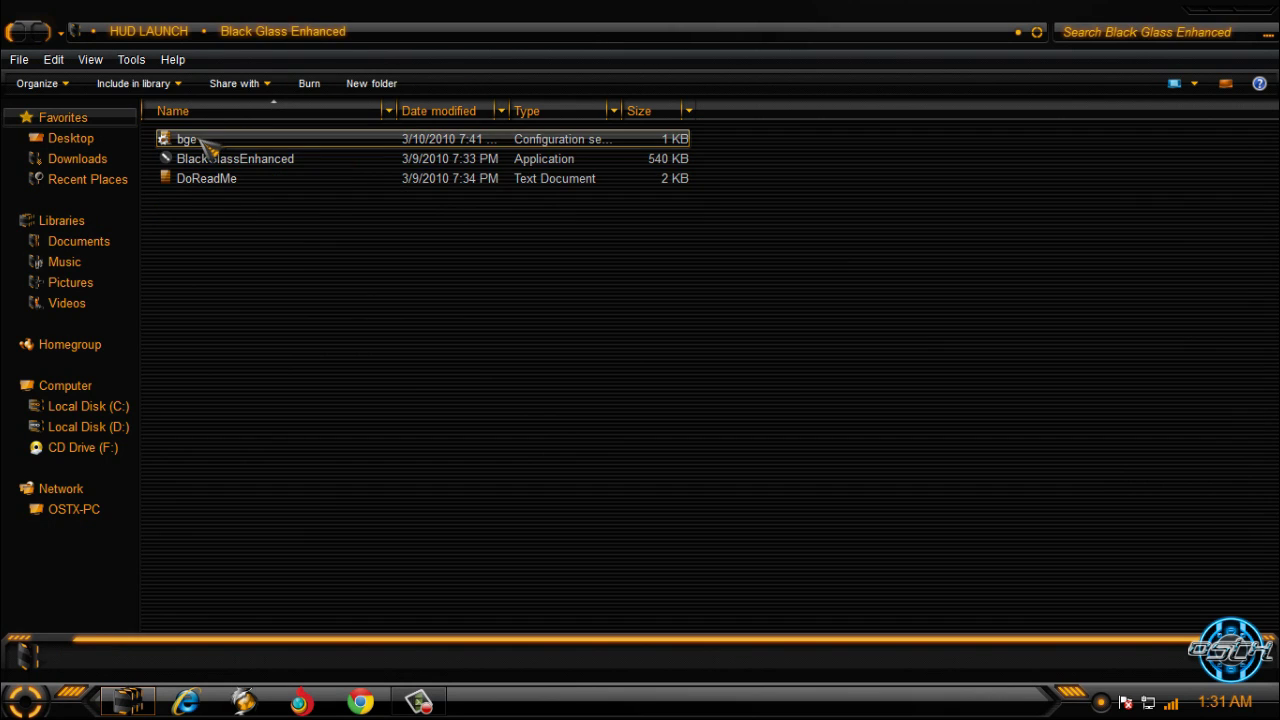
pyautogui.doubleClick(264, 164)
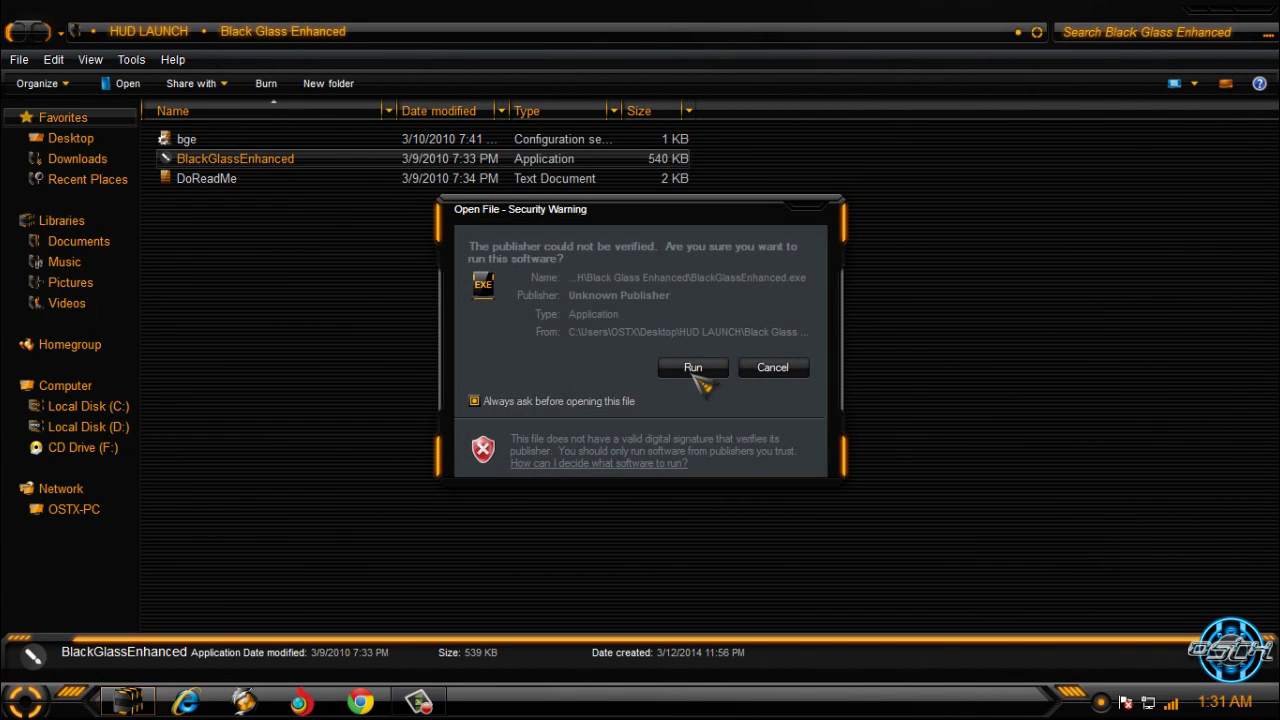
# Allow the unverified BlackGlassEnhanced to run, then view Computer's glass effect.
pyautogui.click(693, 369)
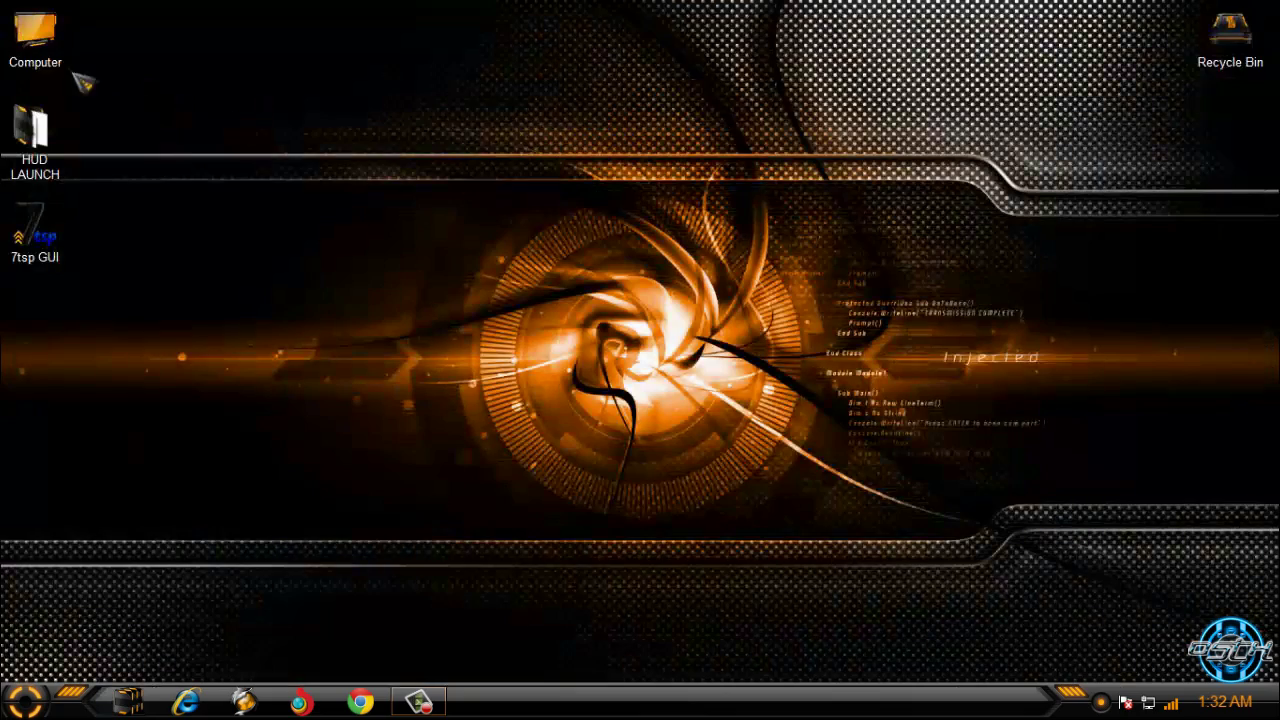
pyautogui.doubleClick(40, 35)
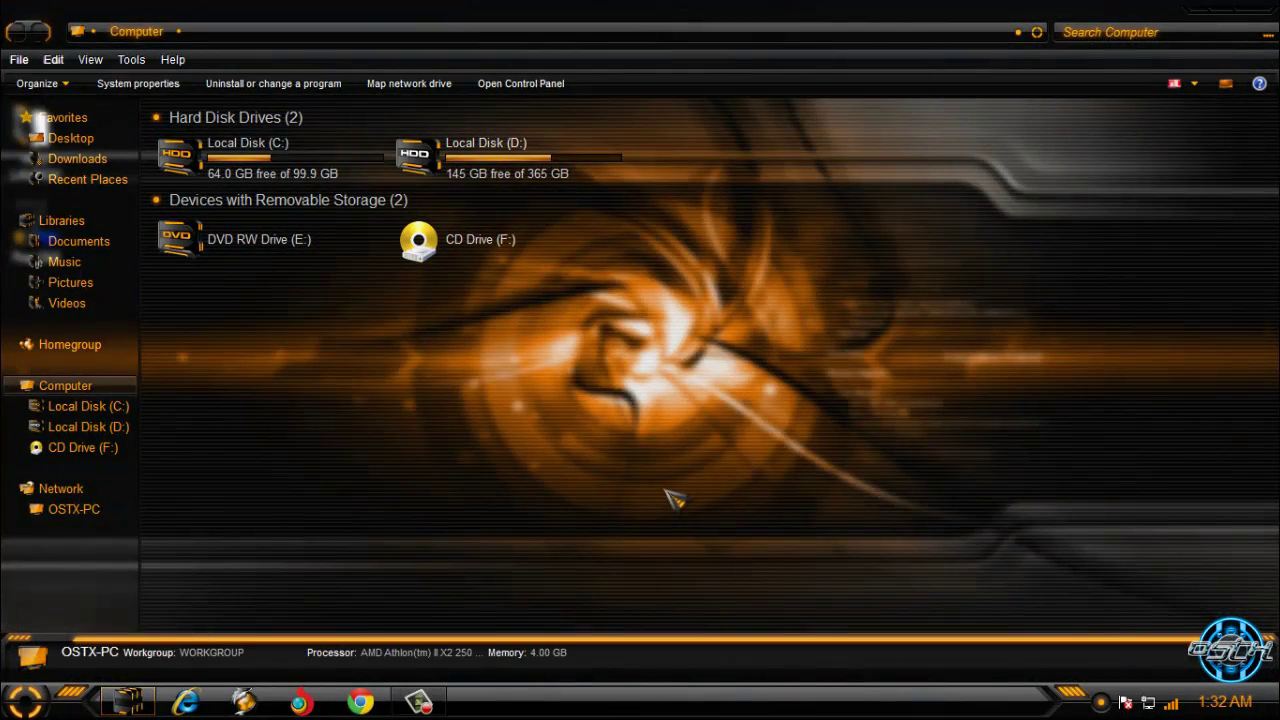
pyautogui.doubleClick(578, 12)
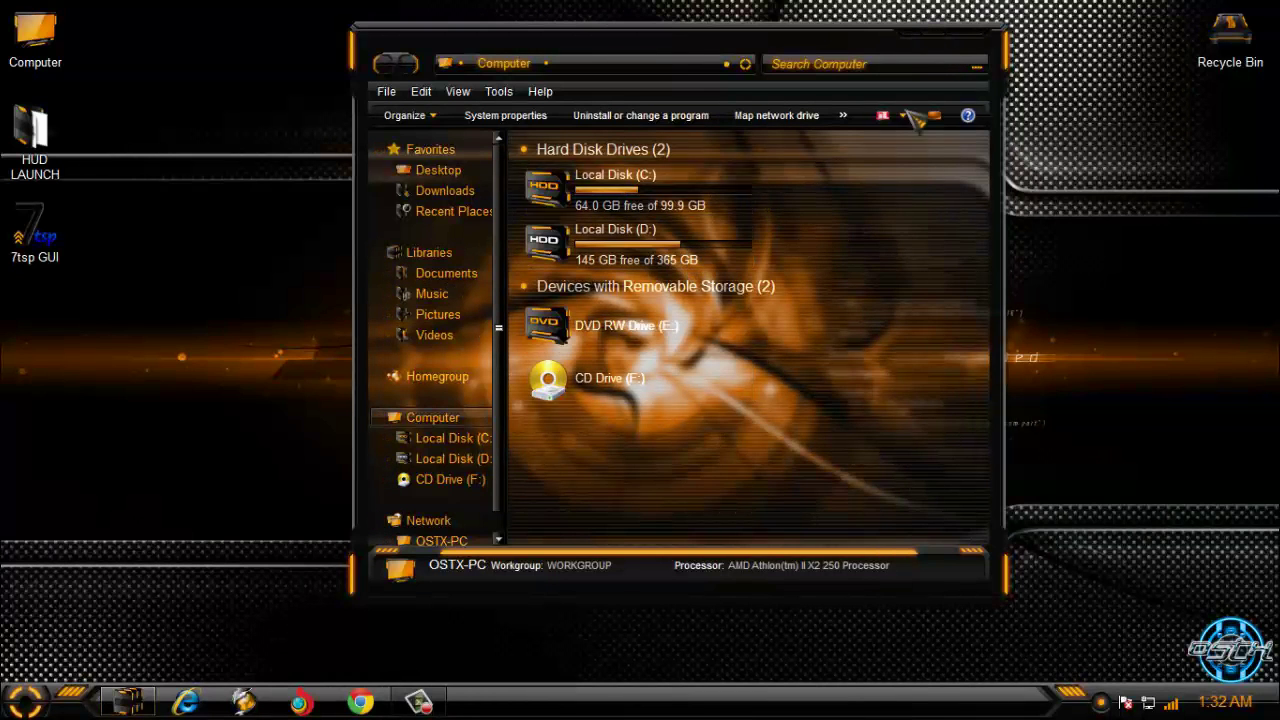
# Maximize and close the Computer window, then bring up the Start menu.
pyautogui.click(950, 45)
pyautogui.click(1250, 16)
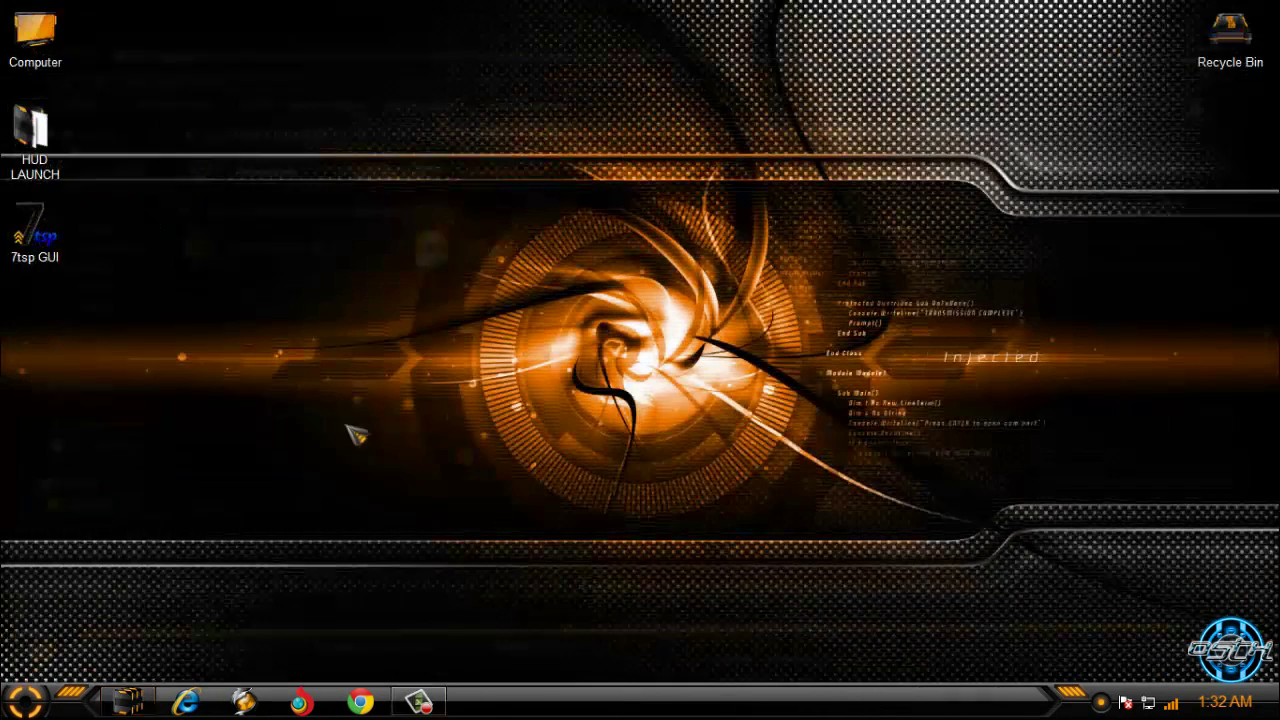
pyautogui.click(28, 702)
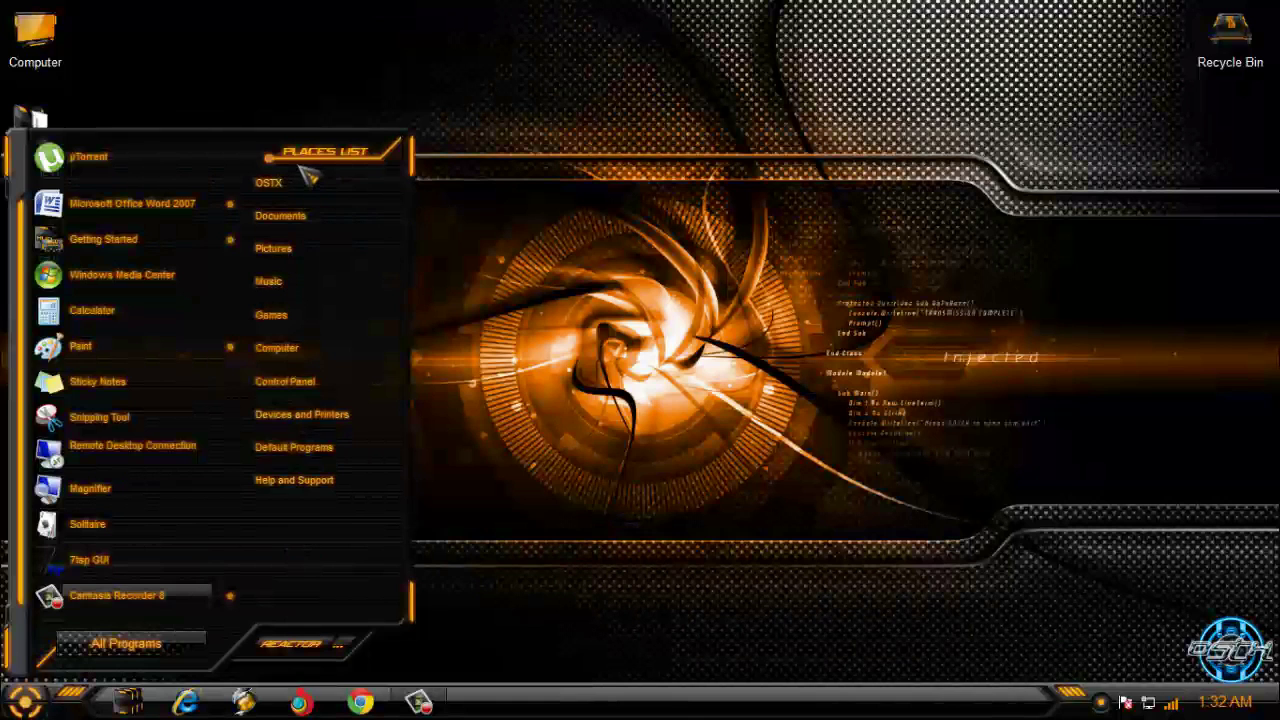
# Open Computer's Properties from the Start menu, move the System window, and maximize it.
pyautogui.rightClick(298, 354)
pyautogui.click(345, 489)
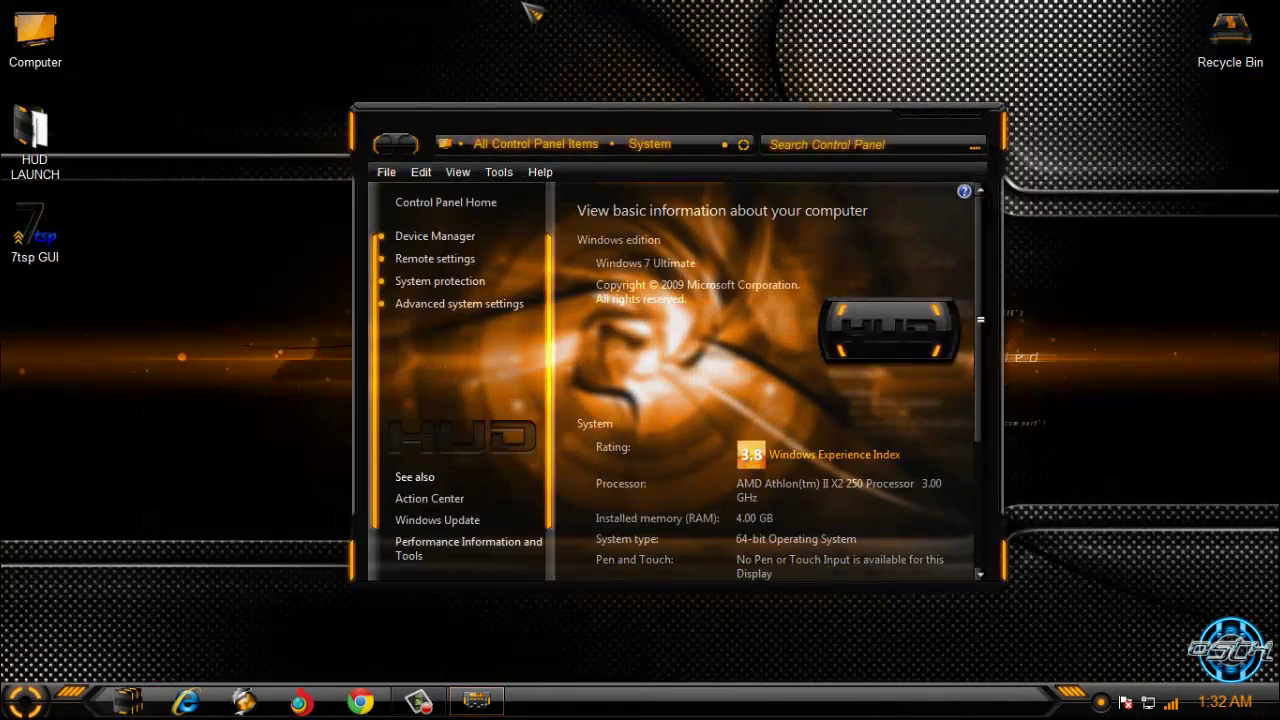
pyautogui.moveTo(650, 128); pyautogui.dragTo(577, 124)
pyautogui.click(862, 106)
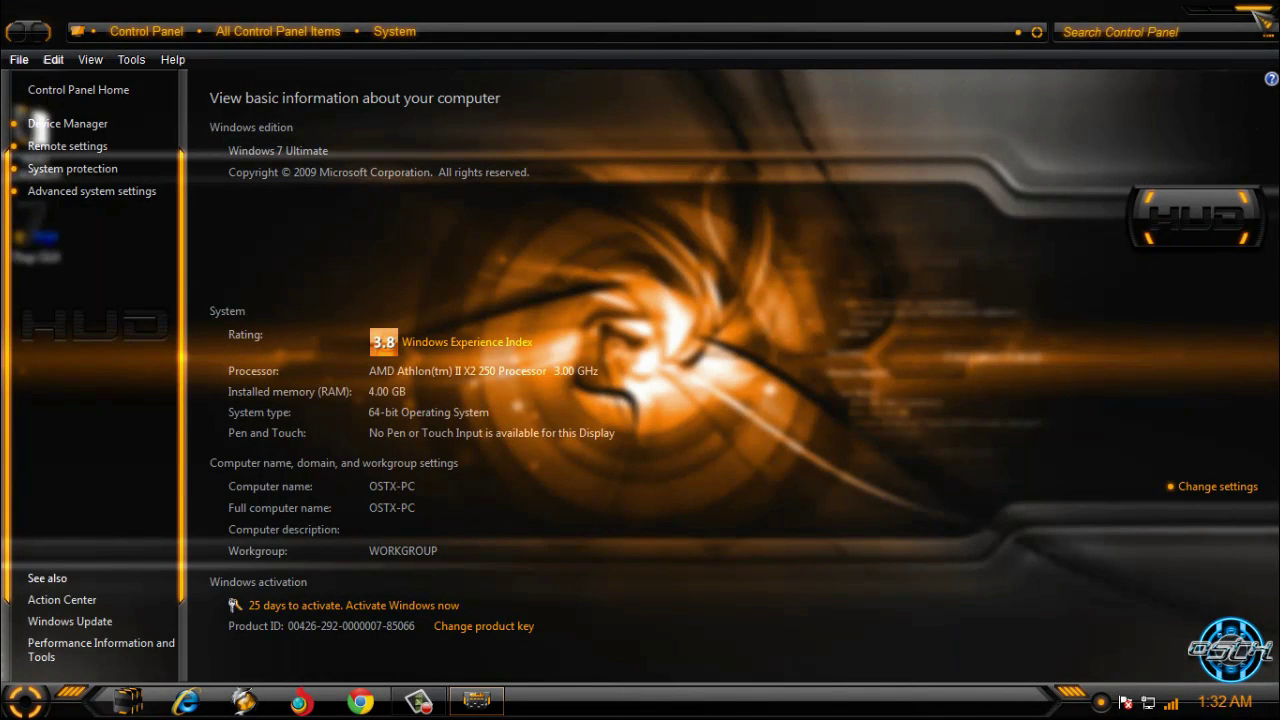
# Close System, open Computer, select Local Disk (C:), maximize, then close the window.
pyautogui.hotkey('alt', 'F4')
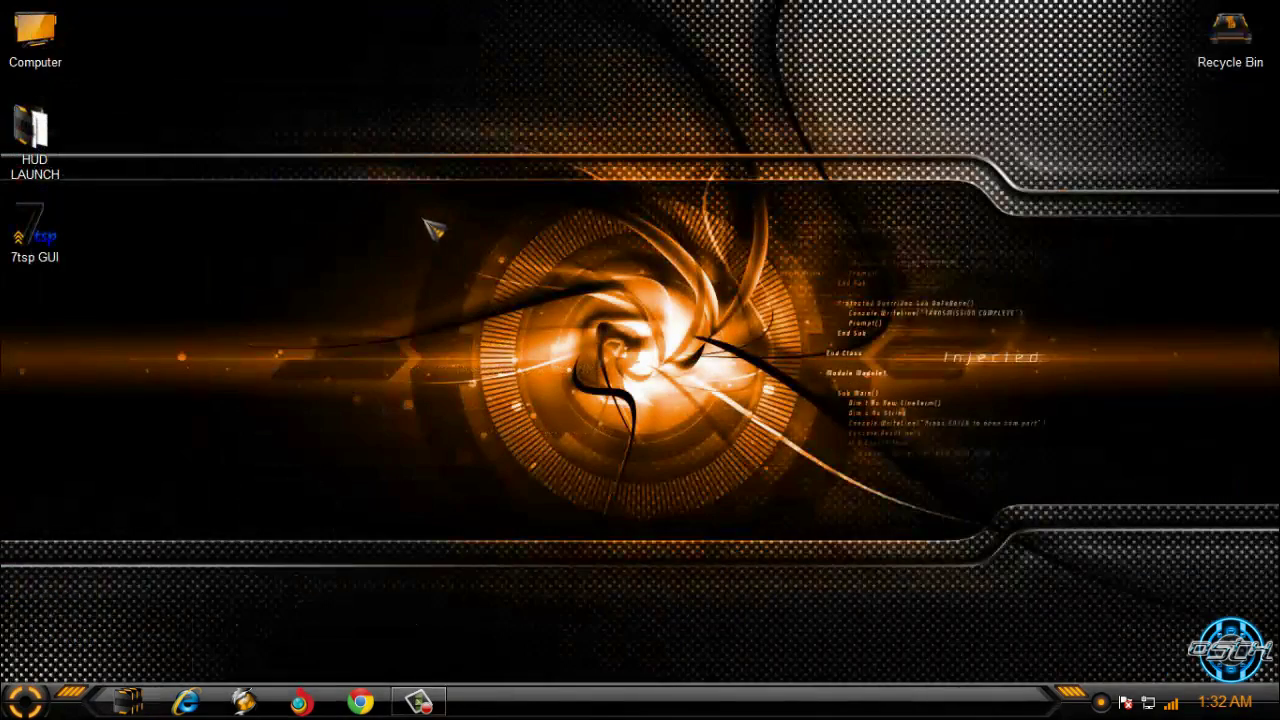
pyautogui.doubleClick(35, 38)
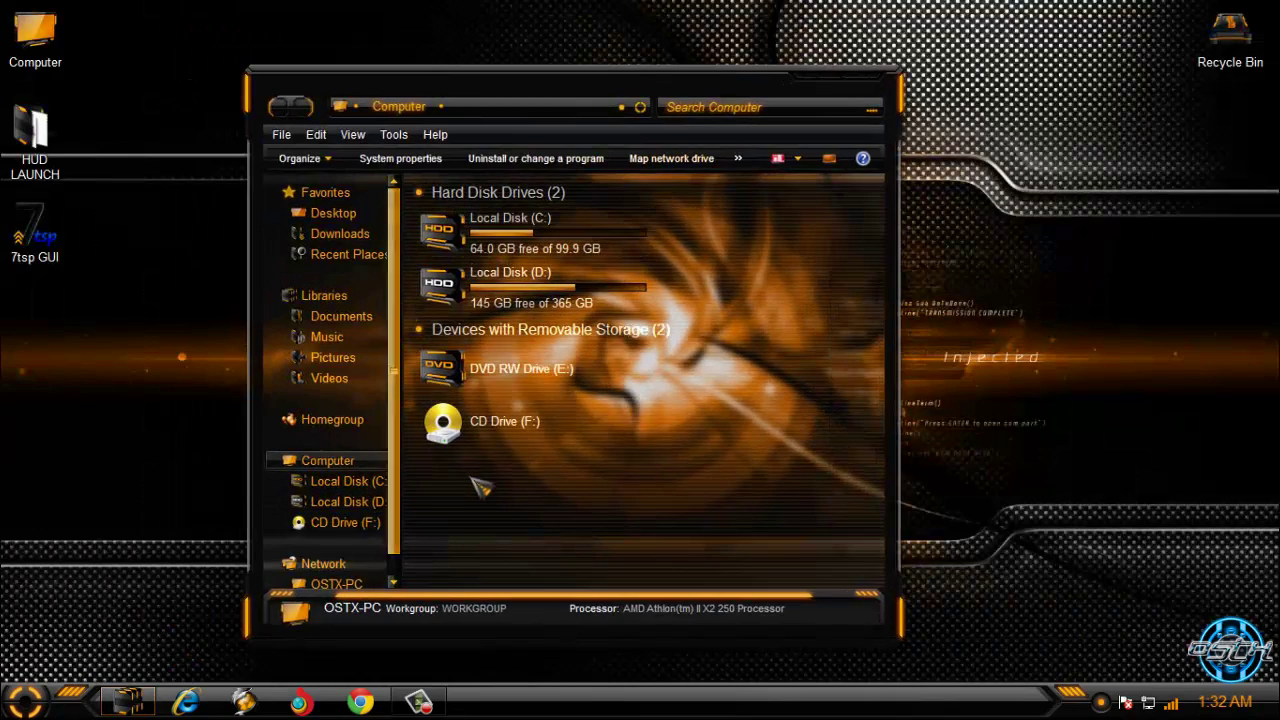
pyautogui.click(555, 222)
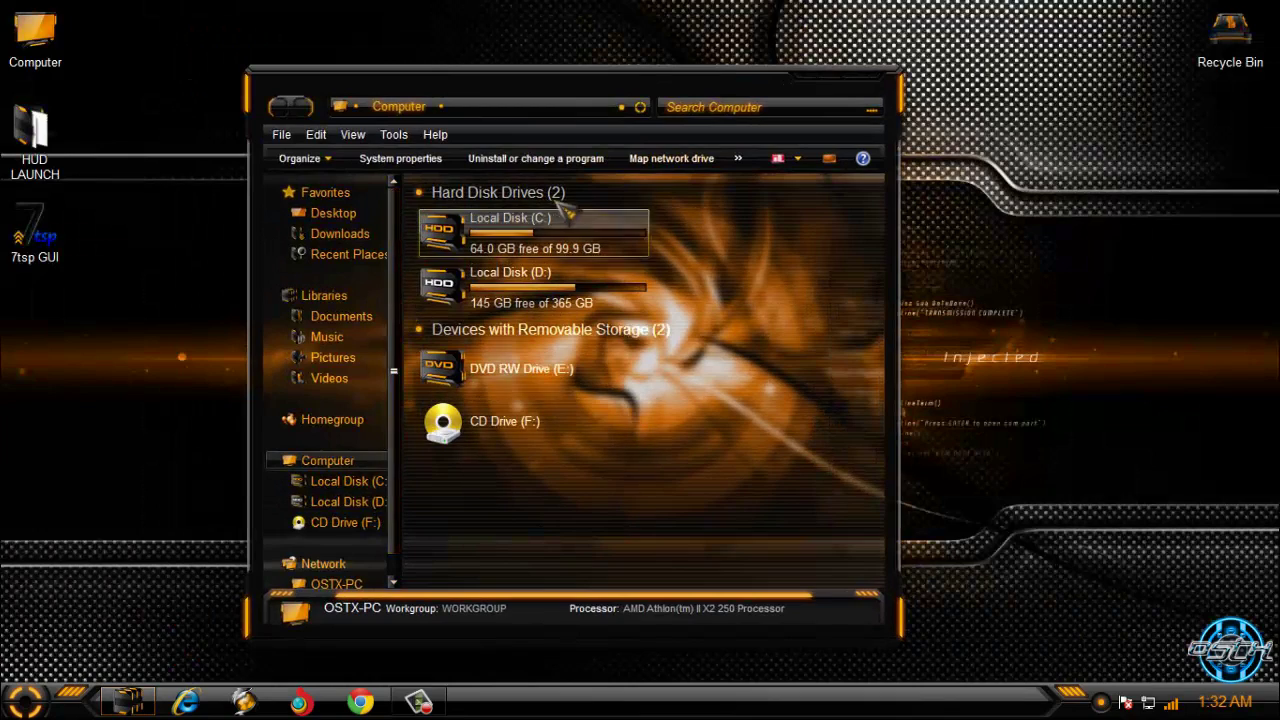
pyautogui.click(848, 78)
pyautogui.click(1252, 14)
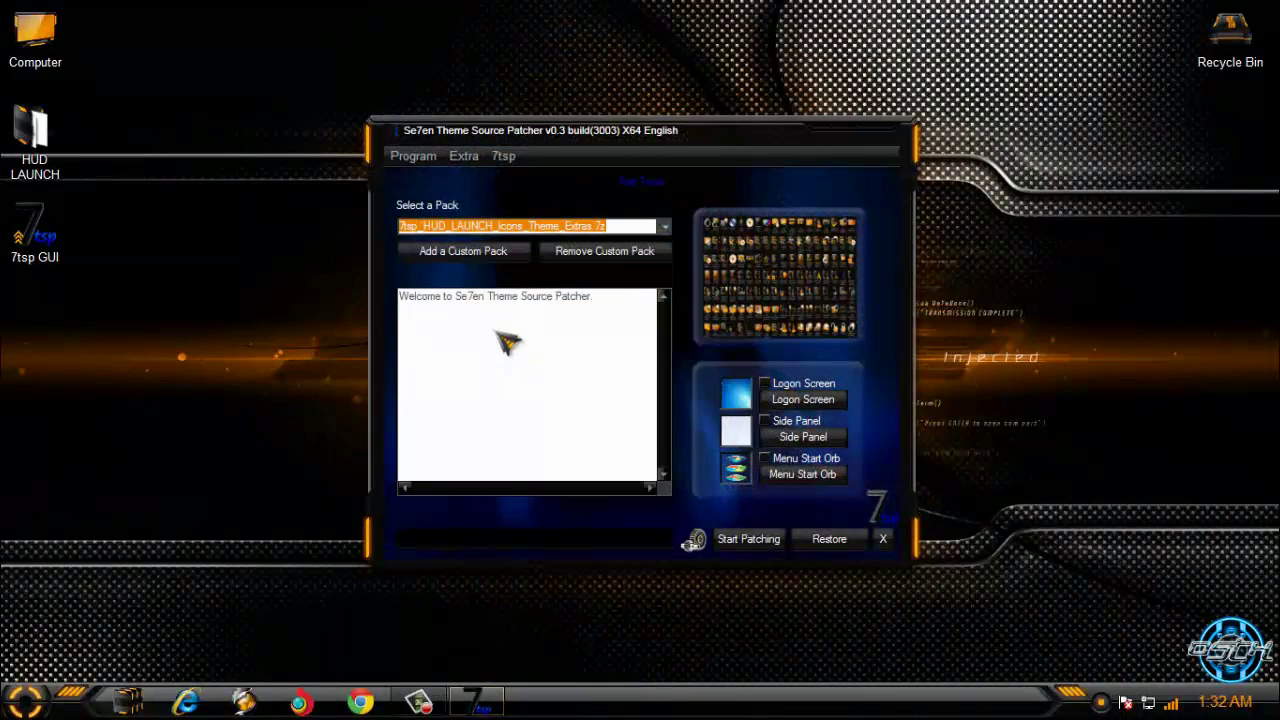
# View the patcher's Restore Menu and cancel without restoring any files.
pyautogui.click(829, 541)
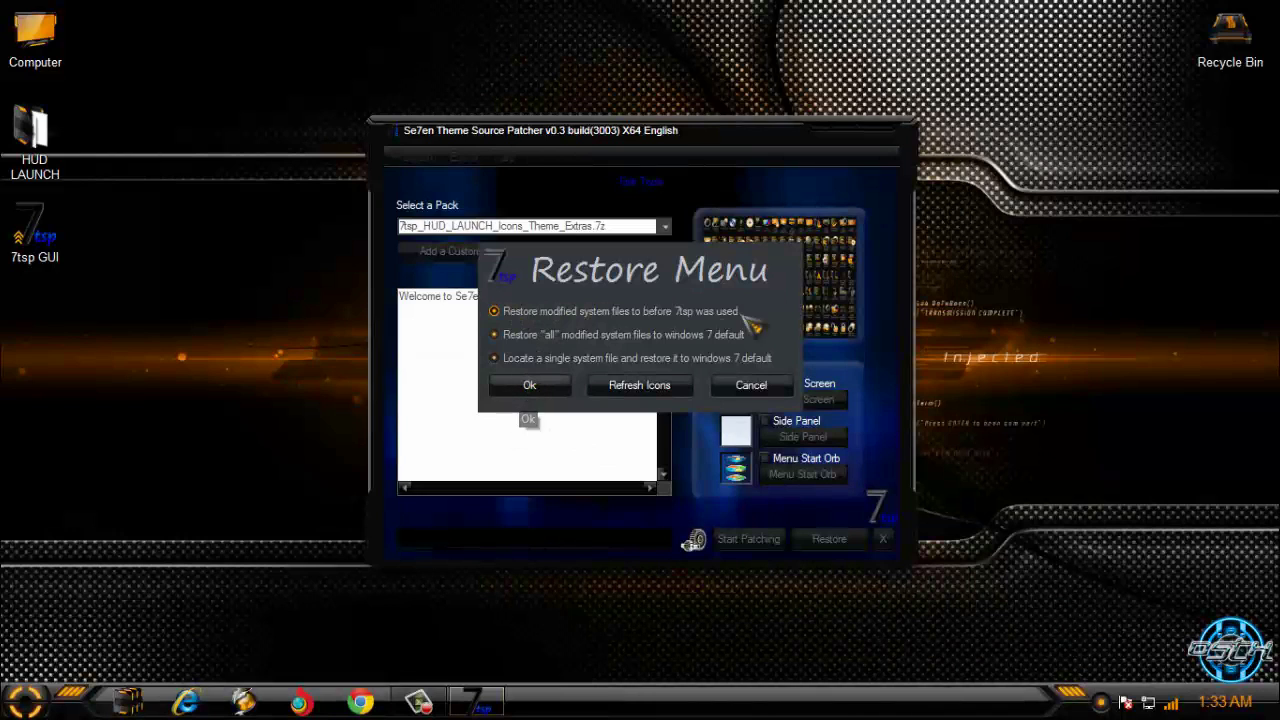
pyautogui.click(751, 386)
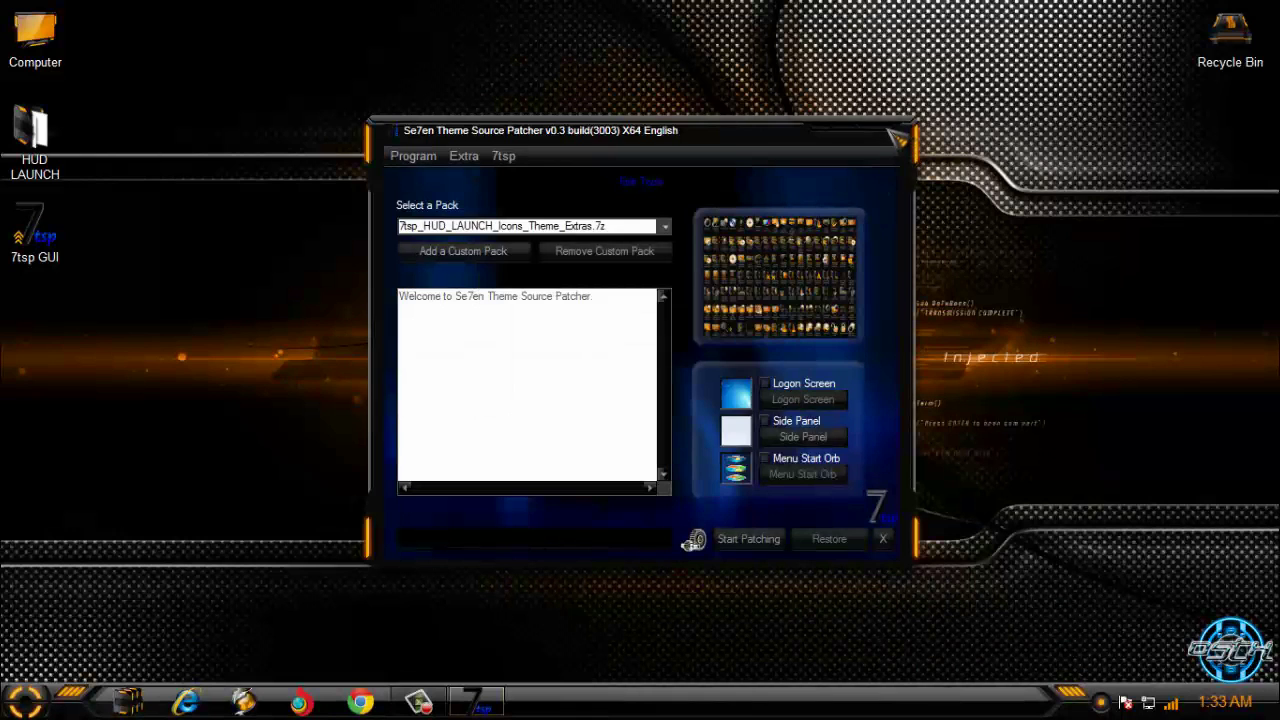
# Close Se7en Theme Source Patcher and refresh the desktop.
pyautogui.click(900, 136)
pyautogui.rightClick(532, 210)
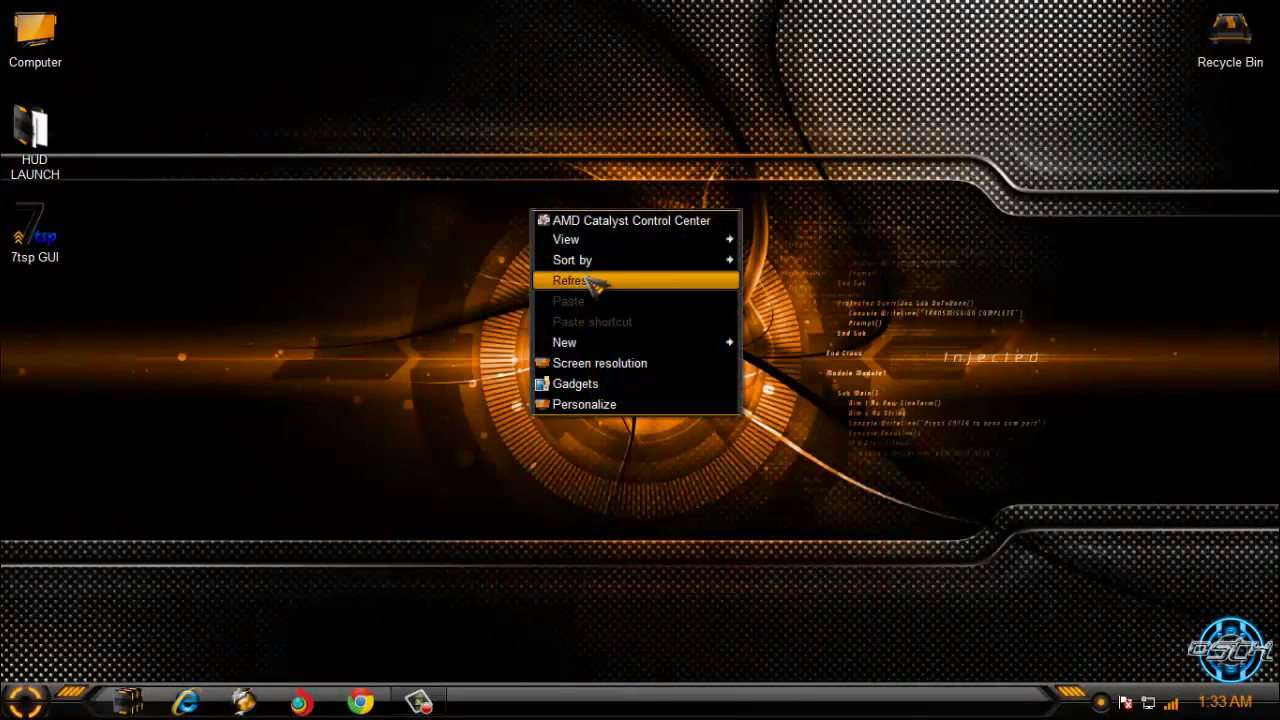
pyautogui.click(580, 284)
# Refresh the desktop twice more from its right-click menu.
pyautogui.rightClick(588, 208)
pyautogui.click(694, 274)
pyautogui.rightClick(674, 283)
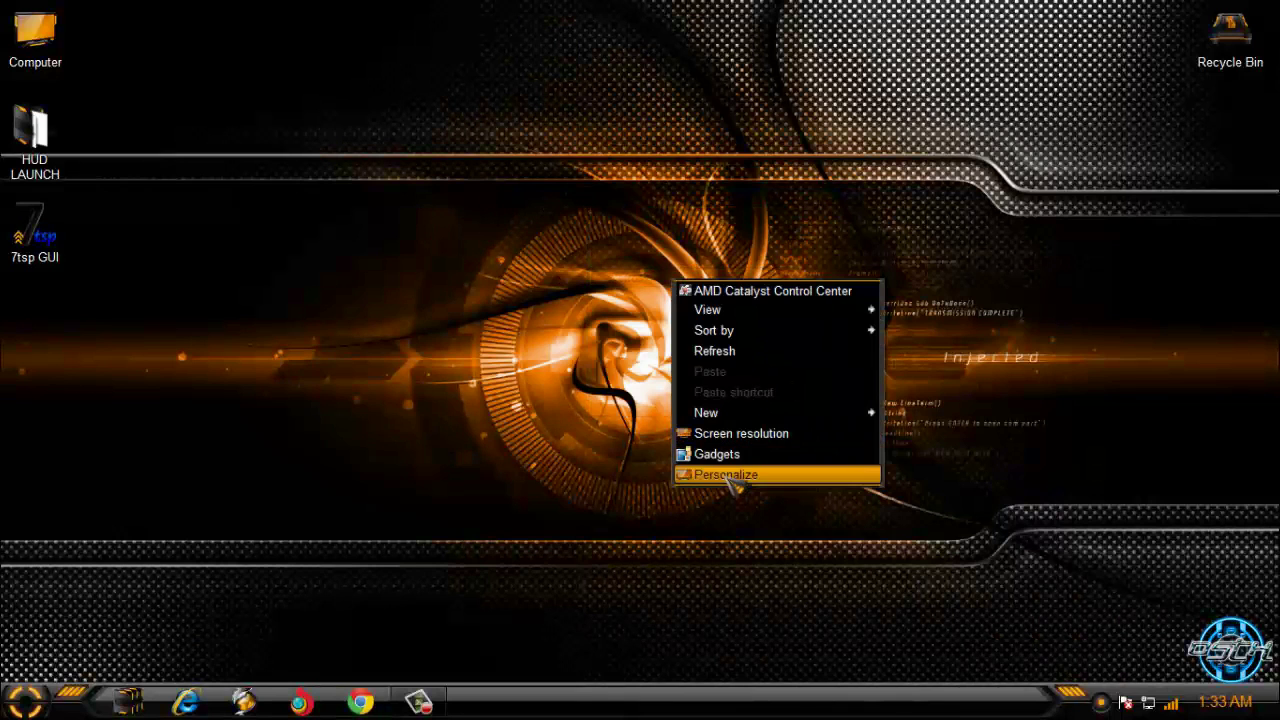
pyautogui.click(520, 497)
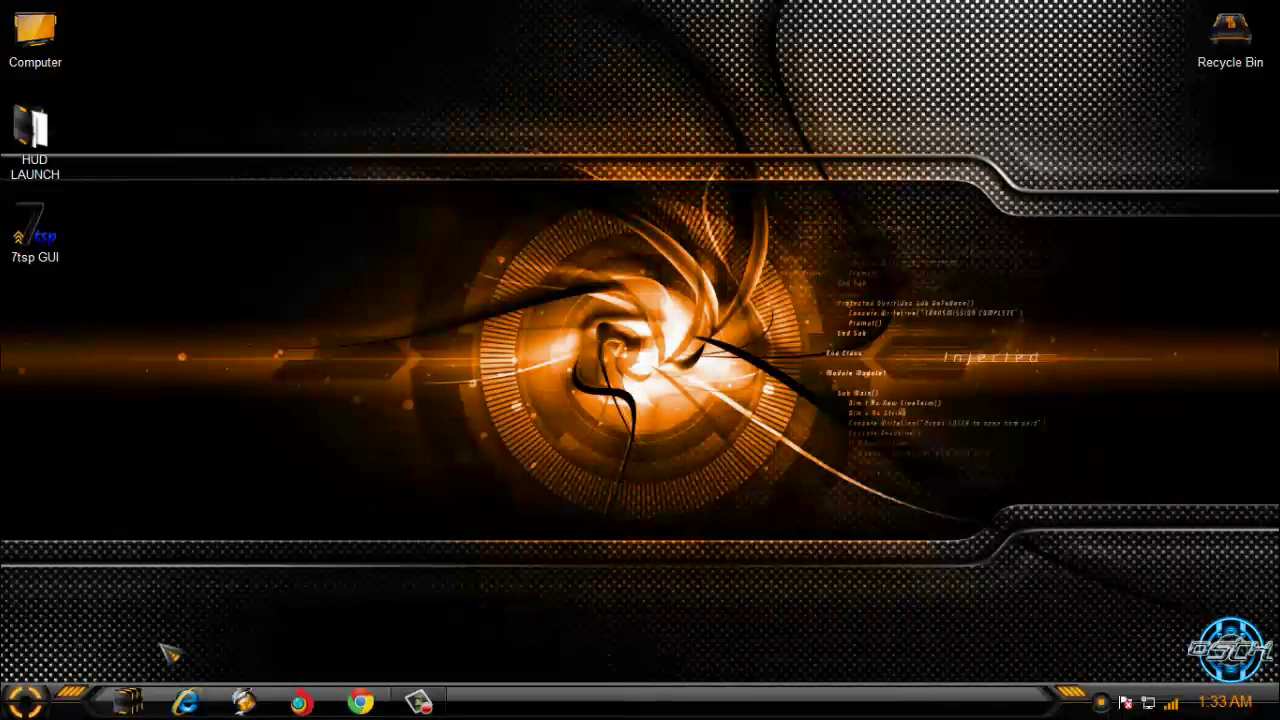
pyautogui.rightClick(429, 224)
pyautogui.click(522, 298)
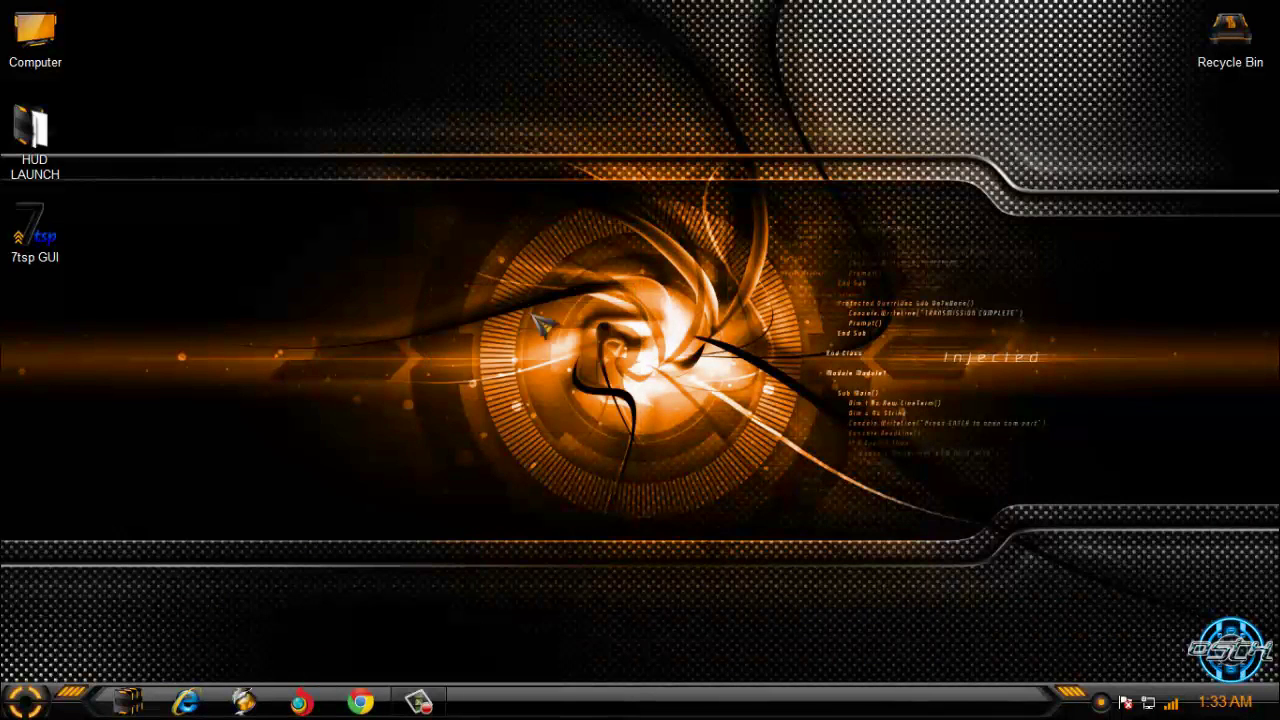